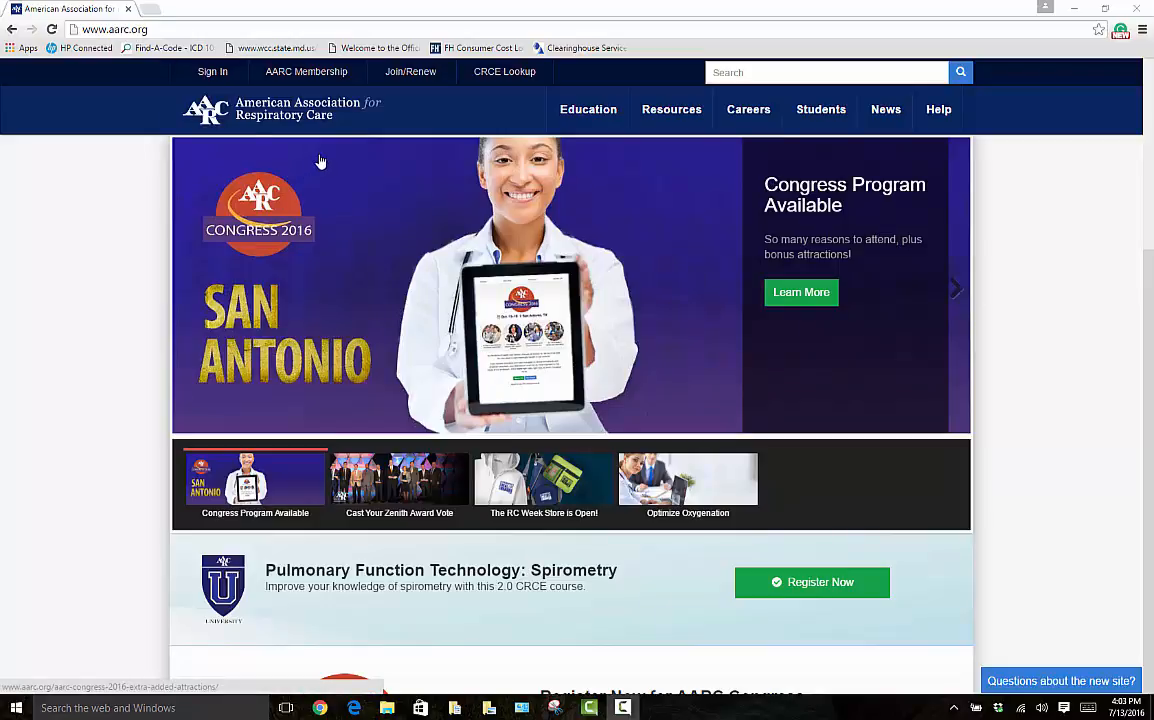
- Sign in to the AARC website with the member ID and password, declining to save the password
{"action": "left_click", "coordinate": [213, 75]}
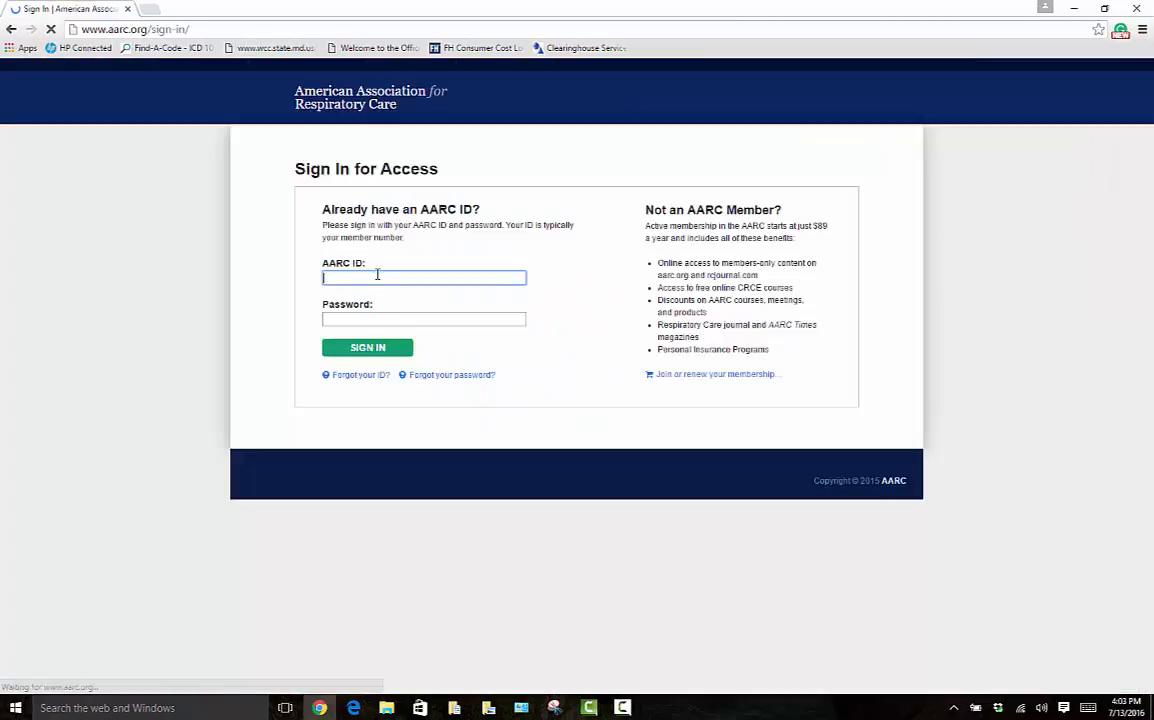
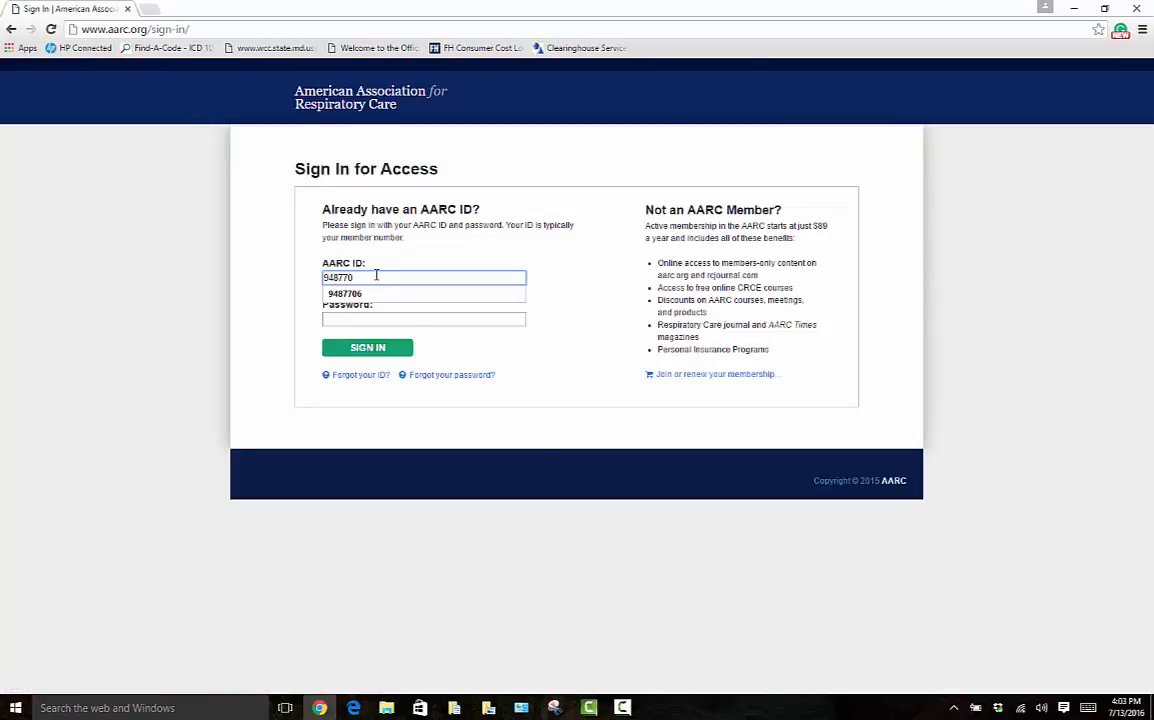
{"action": "left_click", "coordinate": [366, 316]}
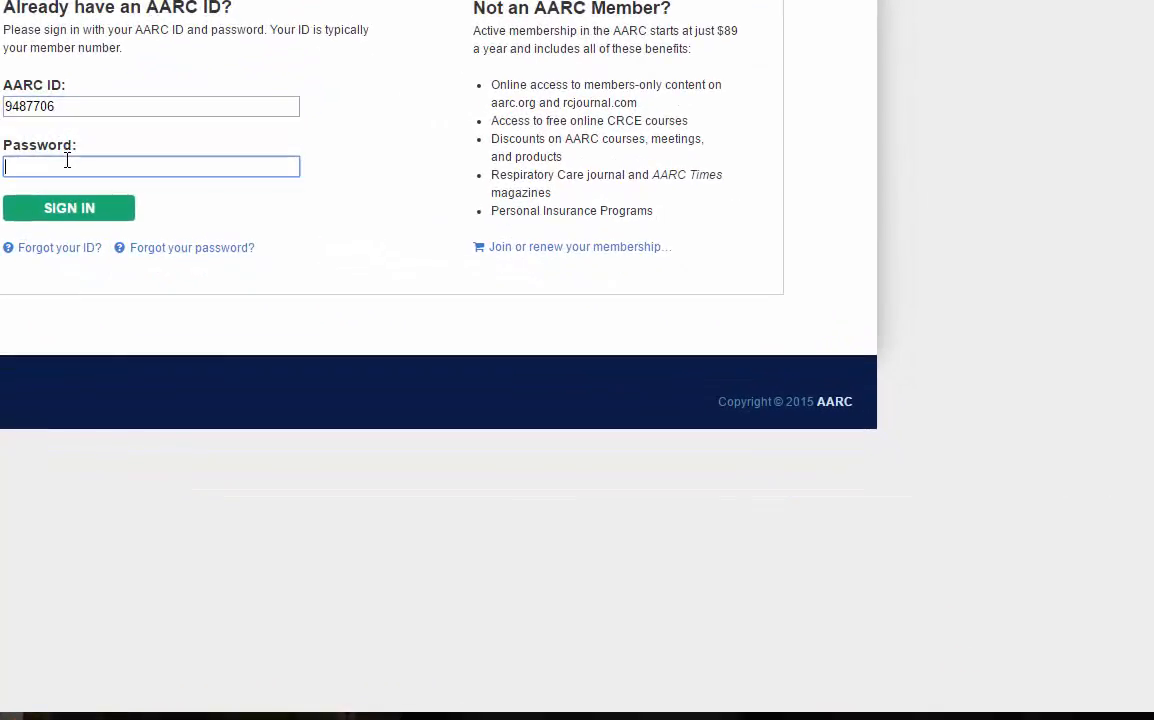
{"action": "type", "text": "•"}
{"action": "left_click", "coordinate": [67, 214]}
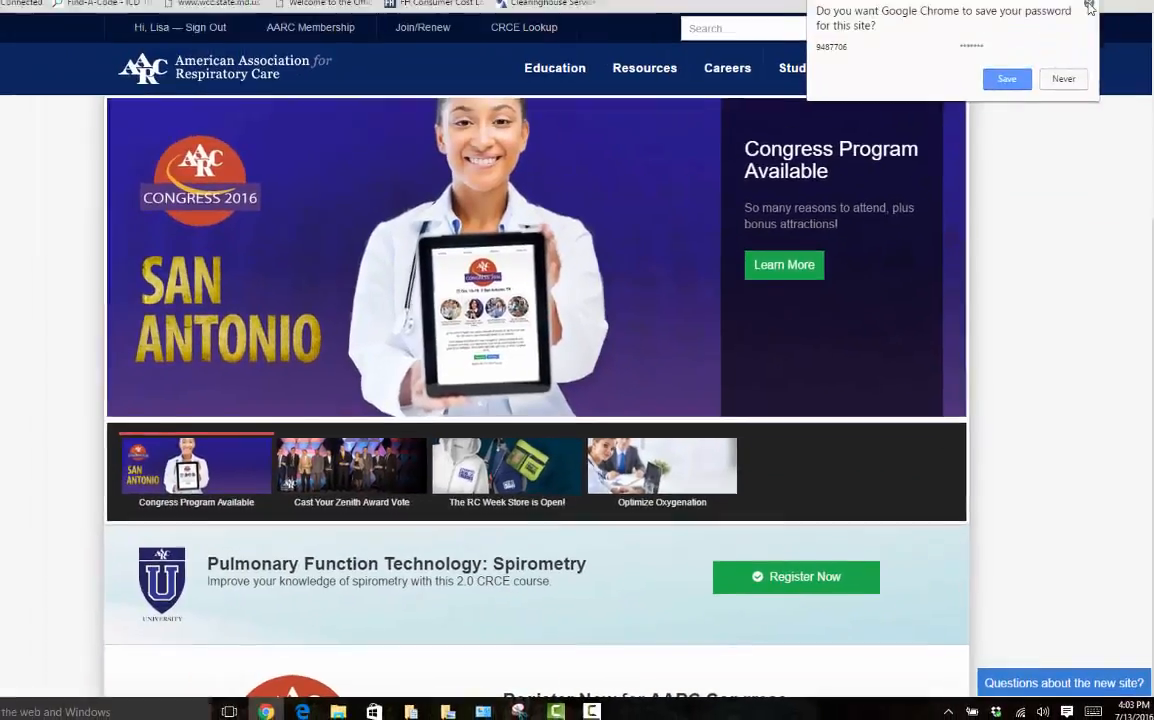
{"action": "left_click", "coordinate": [1083, 59]}
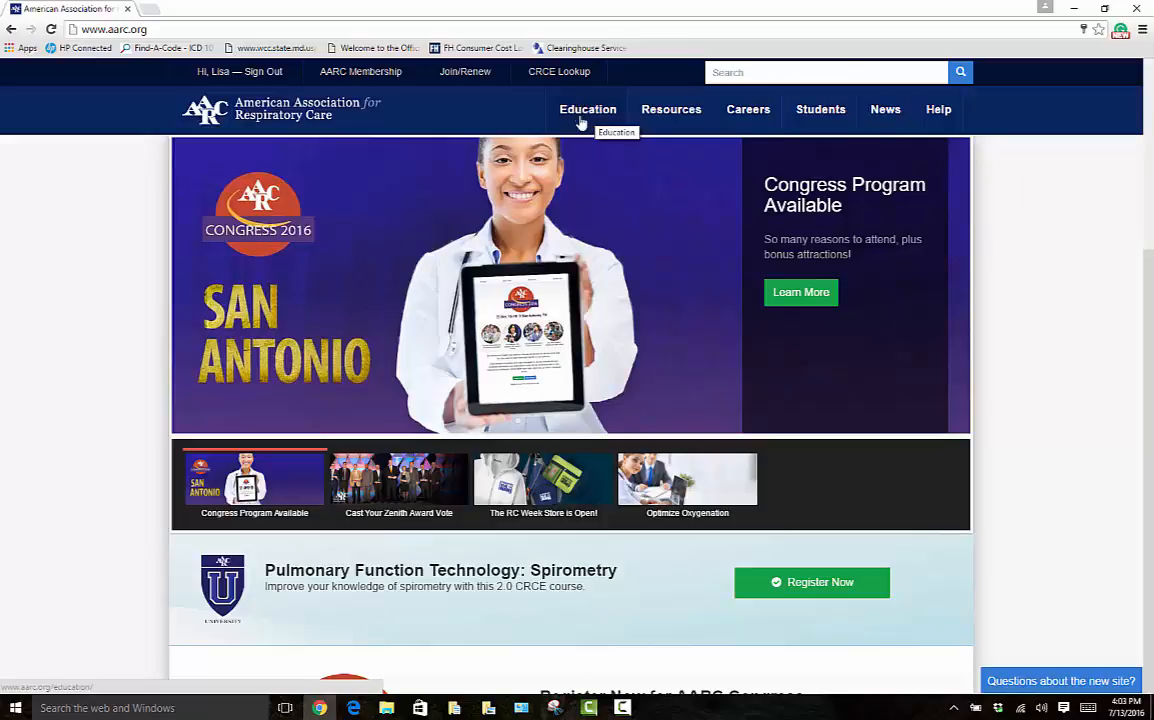
- From the Education page, open CRCE Transcripts and enter the member ID, fixing a mistyped digit
{"action": "left_click", "coordinate": [580, 111]}
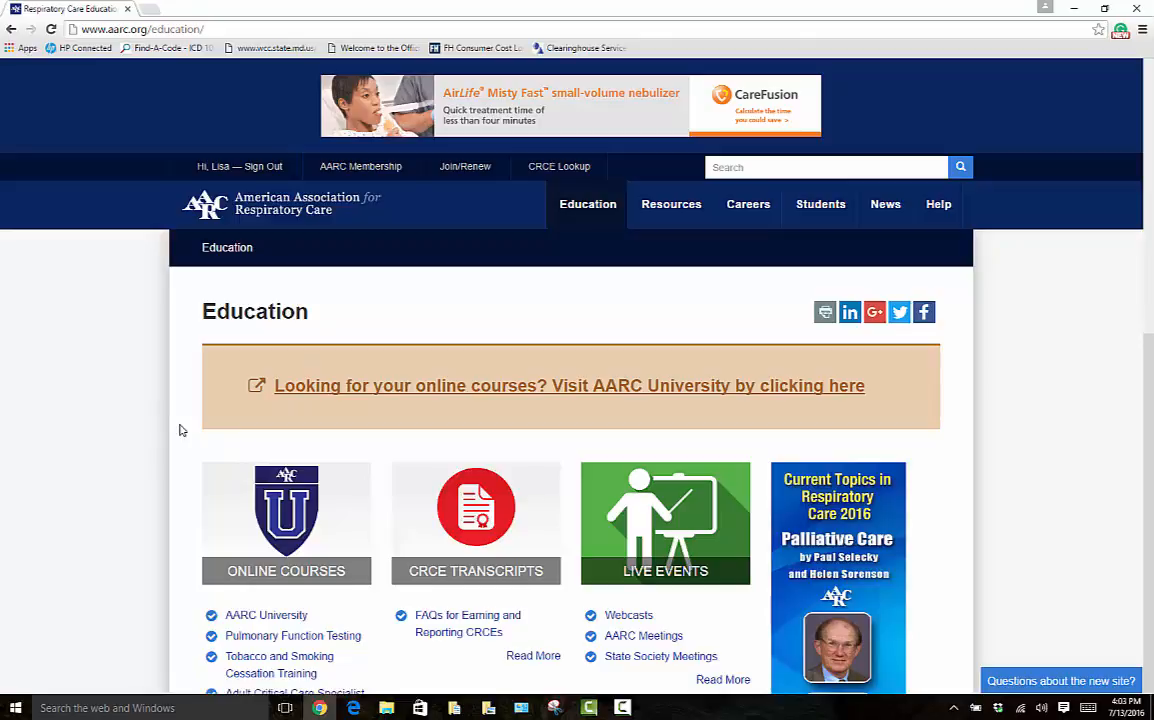
{"action": "scroll", "coordinate": [182, 430], "scroll_direction": "down", "scroll_amount": 3}
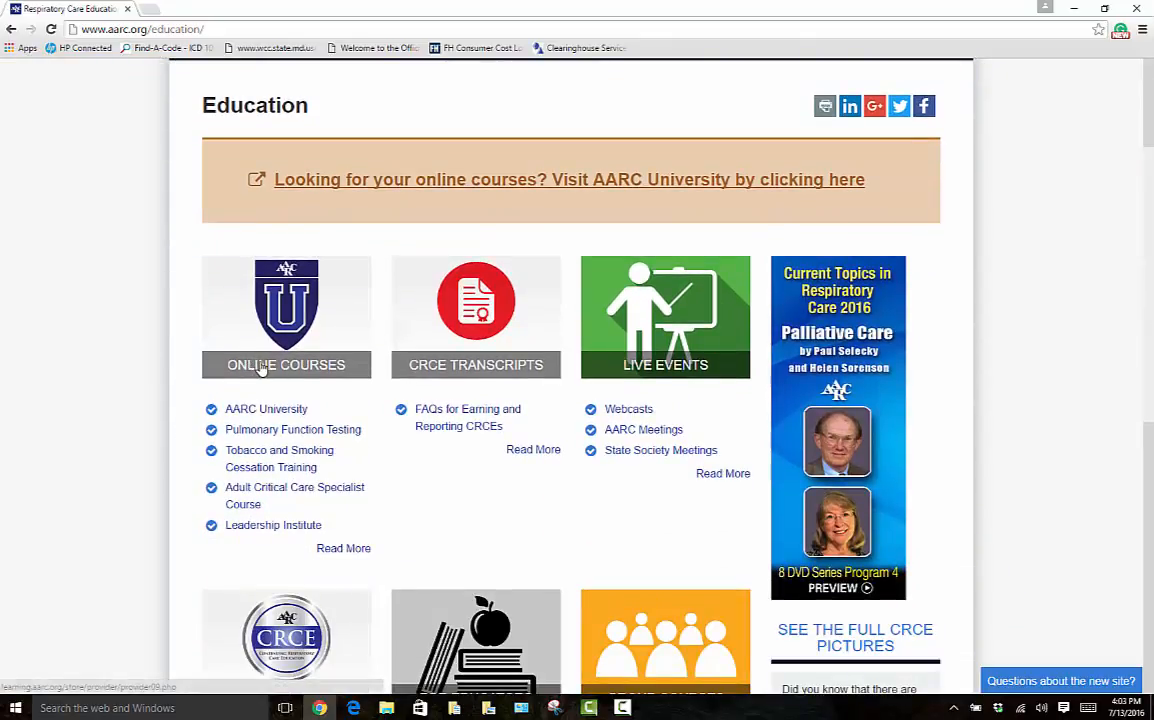
{"action": "left_click", "coordinate": [498, 368]}
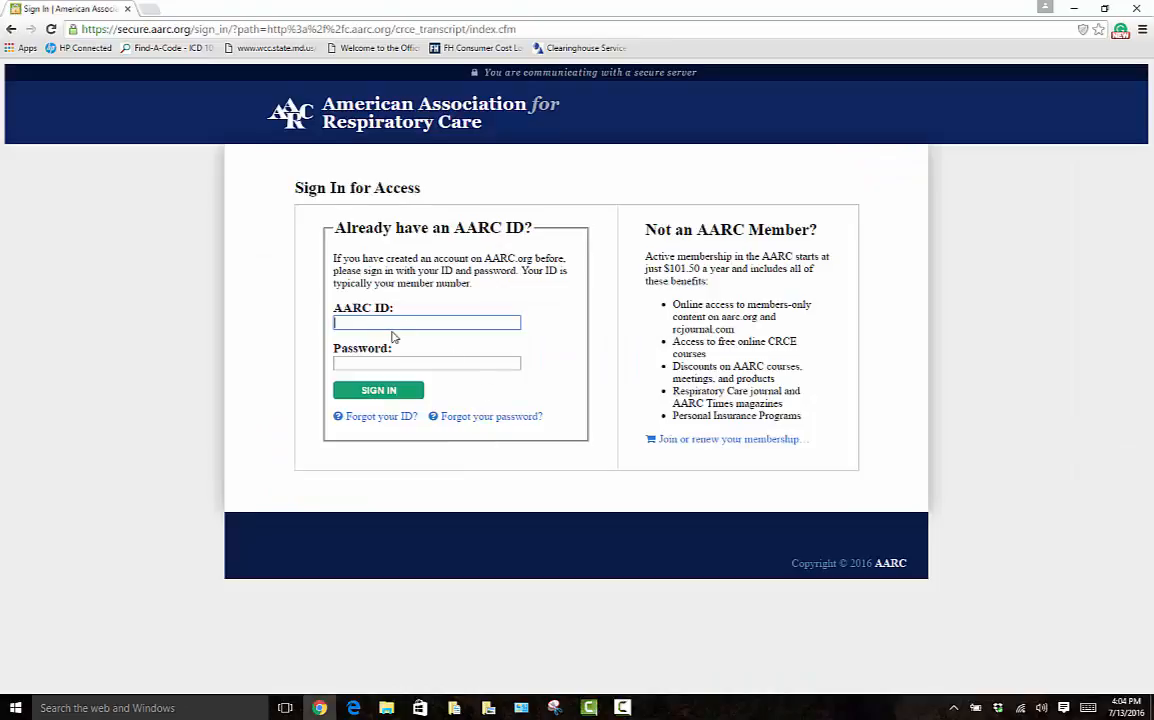
{"action": "type", "text": "949"}
{"action": "left_click", "coordinate": [350, 322]}
{"action": "key", "text": "BackSpace"}
- Finish the CRCE sign-in with the password, decline saving it, and return to Education
{"action": "left_click", "coordinate": [338, 362]}
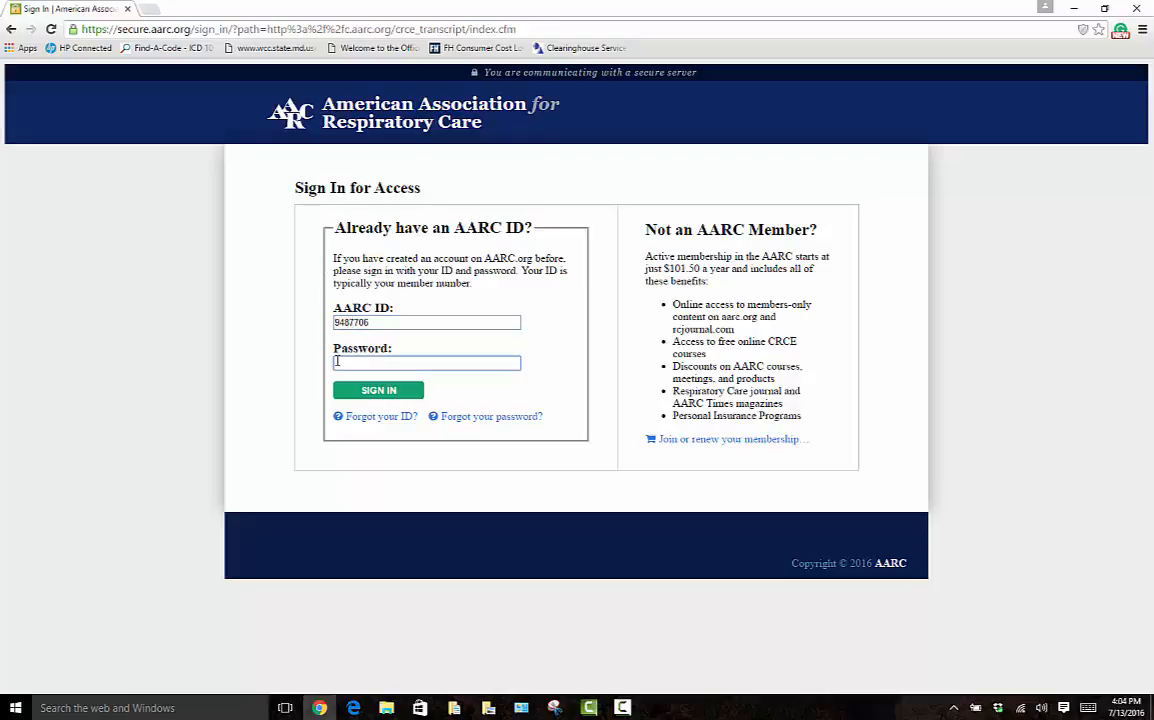
{"action": "type", "text": "•••••"}
{"action": "left_click", "coordinate": [362, 393]}
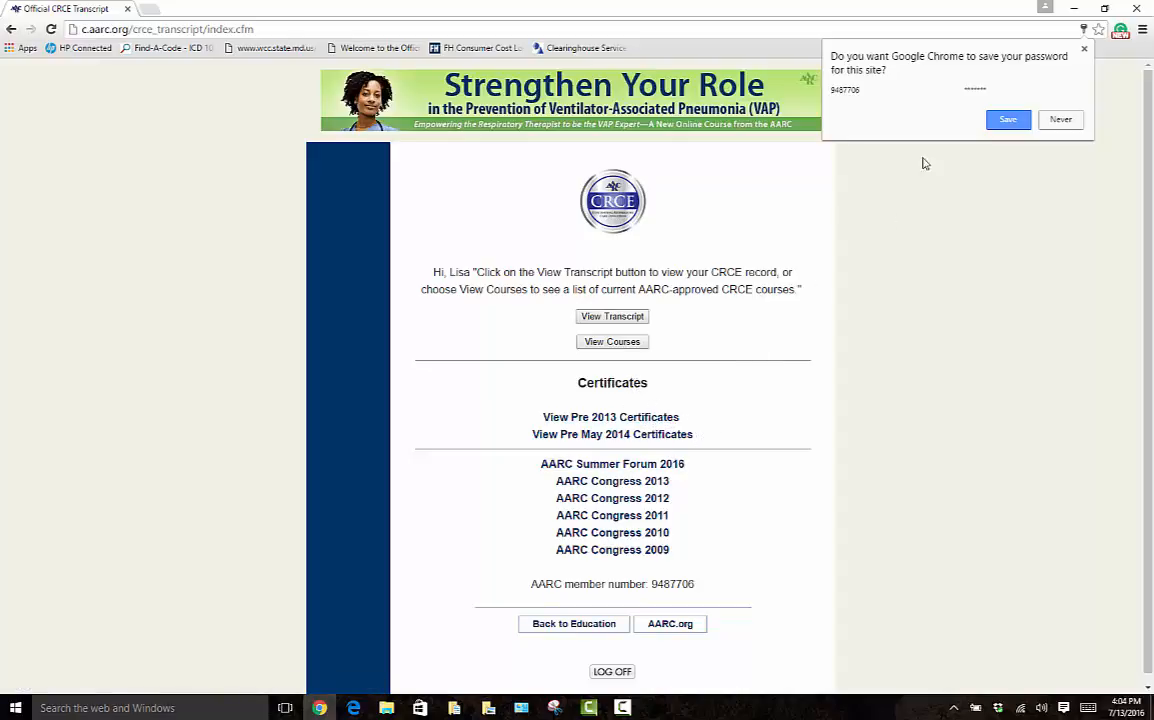
{"action": "left_click", "coordinate": [1082, 52]}
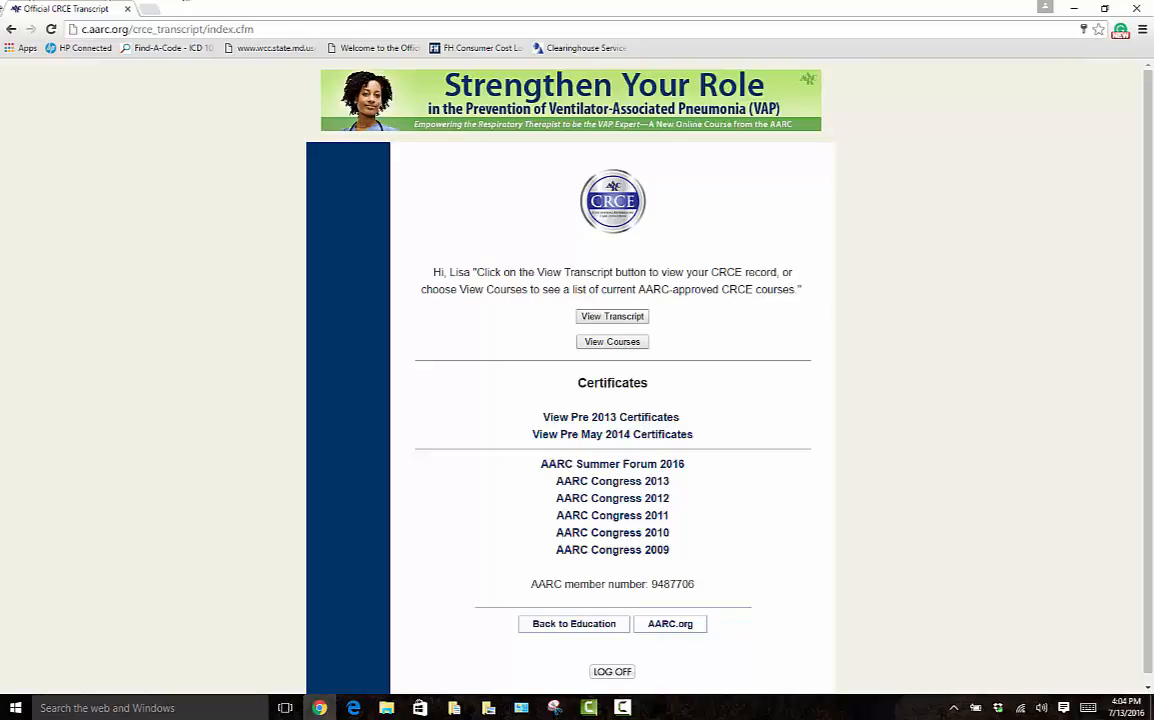
{"action": "left_click", "coordinate": [12, 31]}
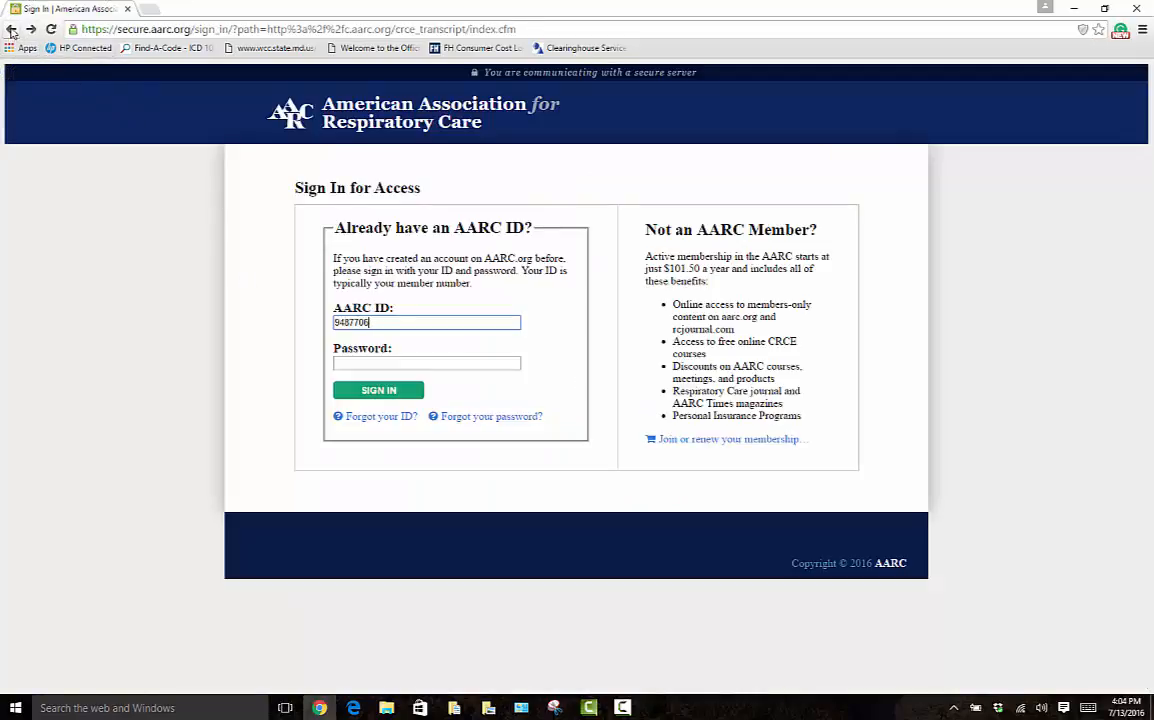
{"action": "left_click", "coordinate": [12, 31]}
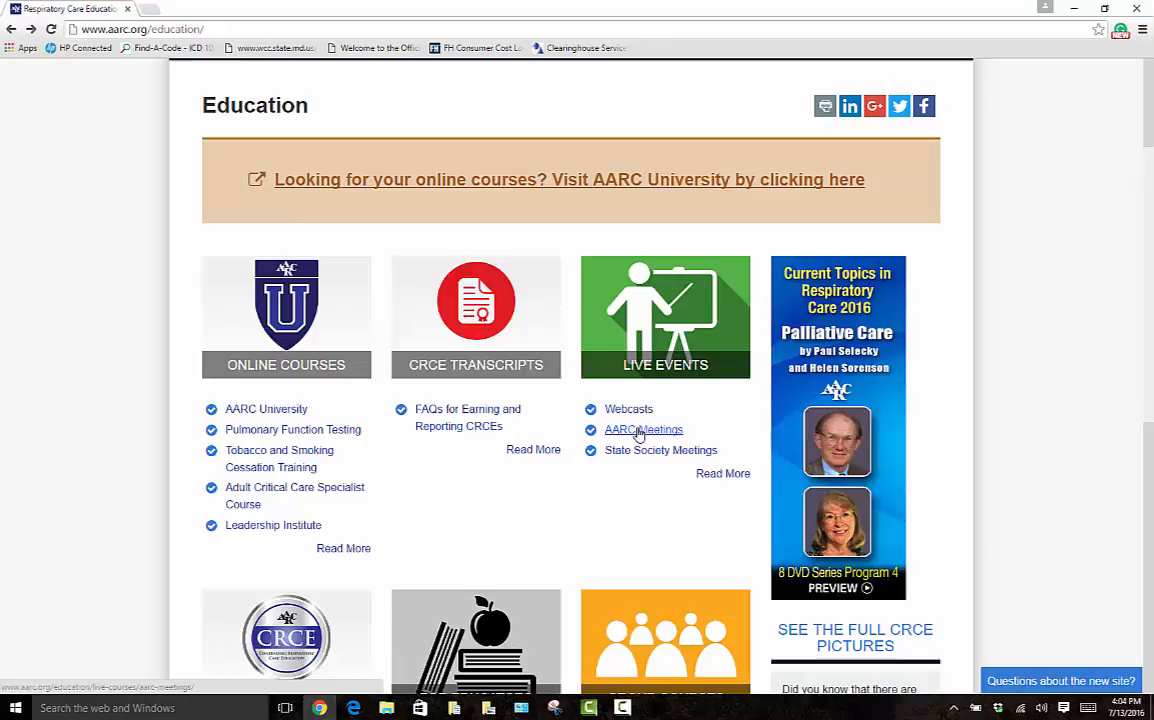
- Open AARC Meetings, glance at State Society Meetings, then return and scroll toward Summer Forum
{"action": "left_click", "coordinate": [638, 430]}
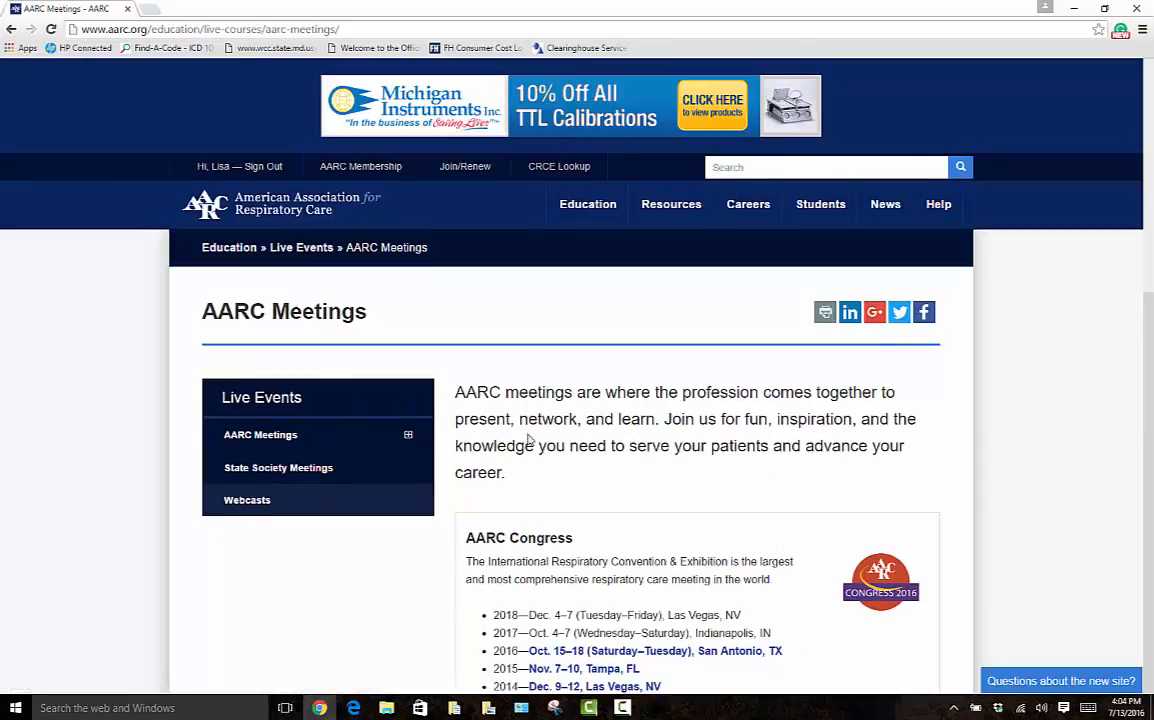
{"action": "scroll", "coordinate": [553, 444], "scroll_direction": "down", "scroll_amount": 1}
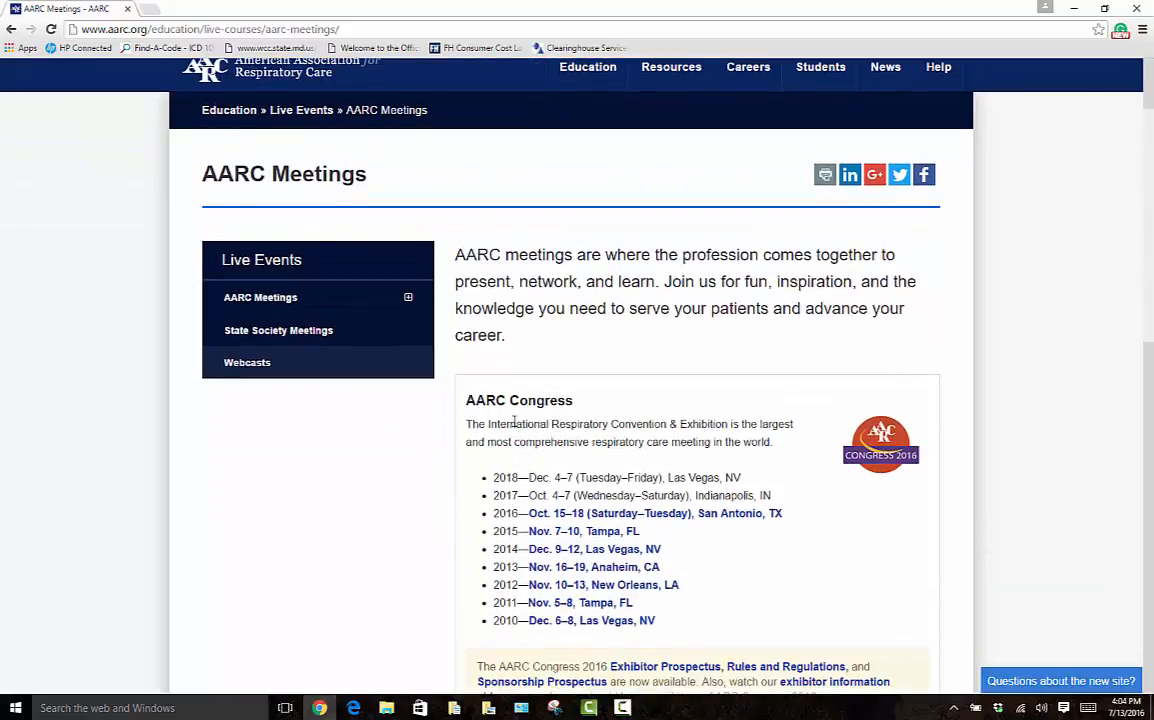
{"action": "left_click", "coordinate": [232, 330]}
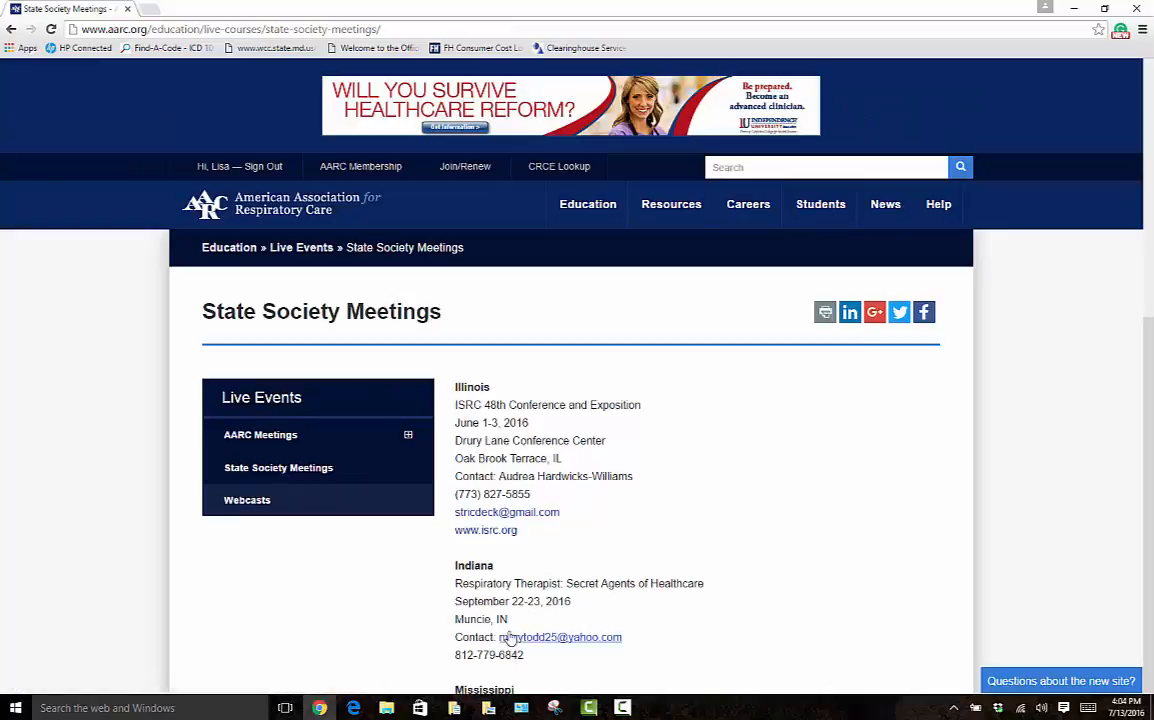
{"action": "scroll", "coordinate": [550, 590], "scroll_direction": "down", "scroll_amount": 1}
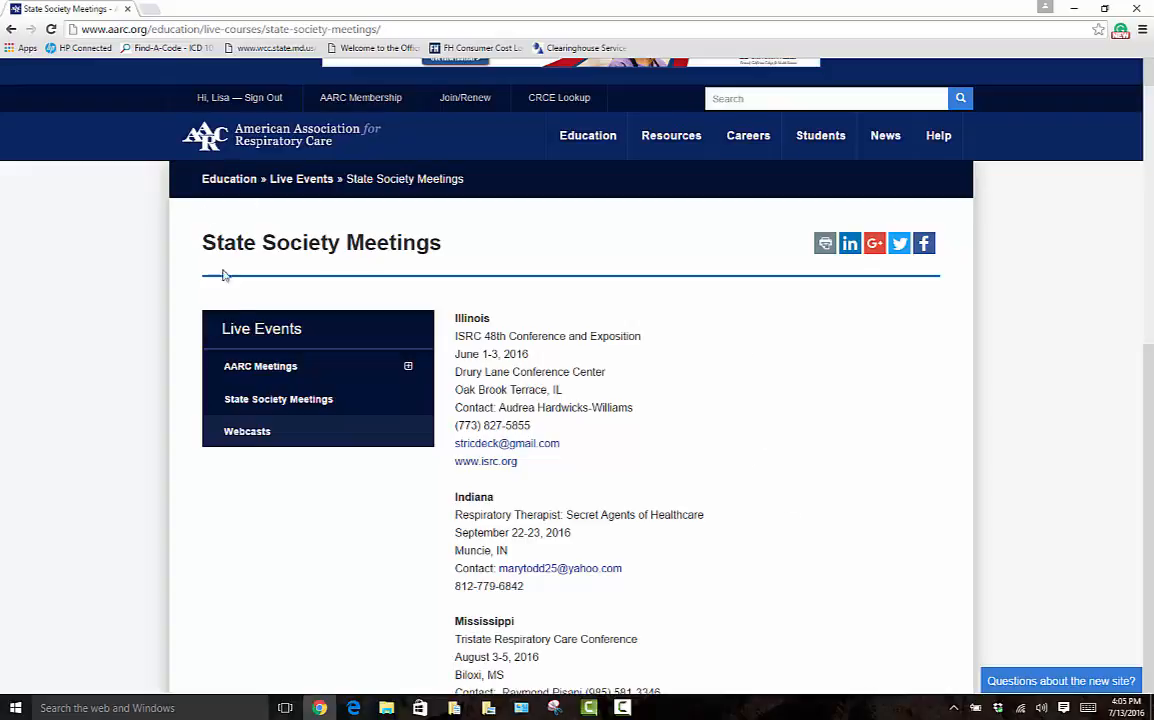
{"action": "left_click", "coordinate": [262, 368]}
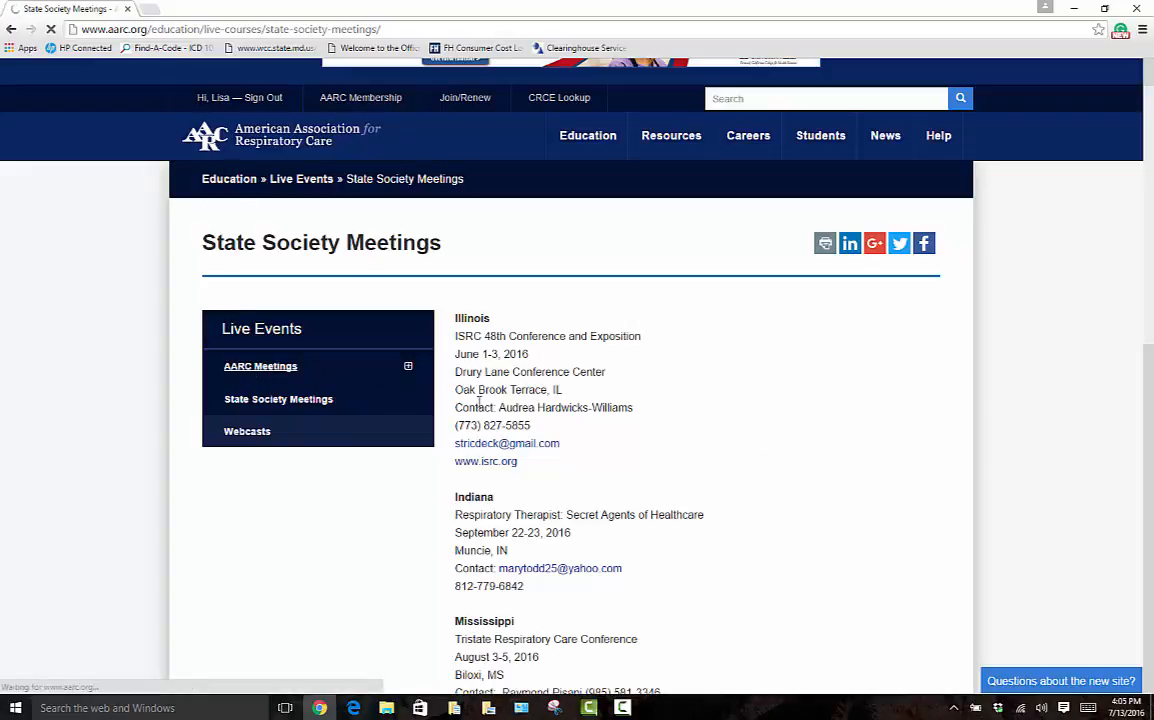
{"action": "scroll", "coordinate": [543, 418], "scroll_direction": "down", "scroll_amount": 3}
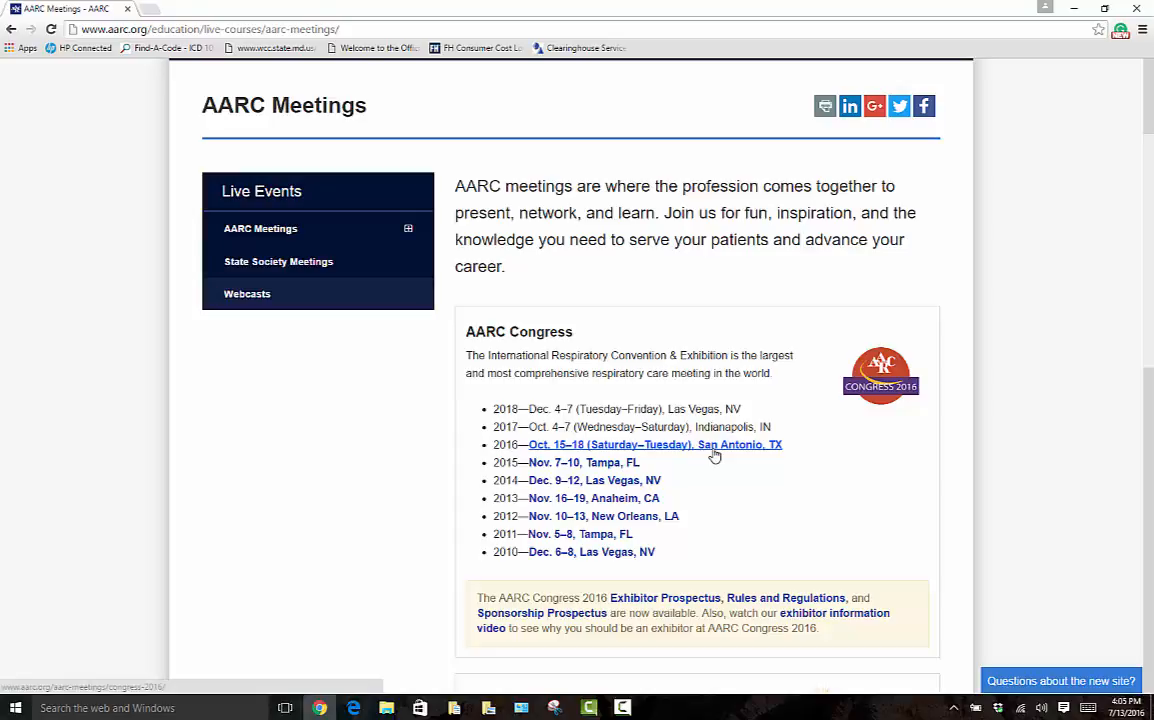
{"action": "scroll", "coordinate": [714, 456], "scroll_direction": "down", "scroll_amount": 3}
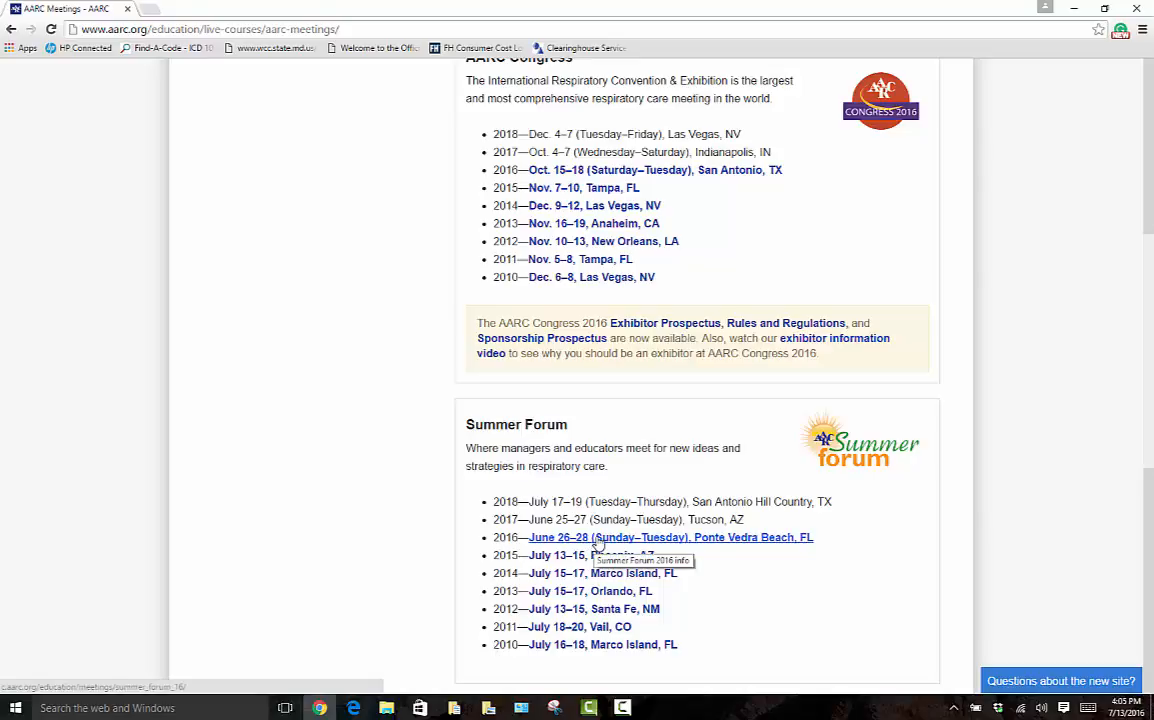
- Open the Summer Forum 2016 page and scroll through its welcome and navigation links
{"action": "left_click", "coordinate": [598, 538]}
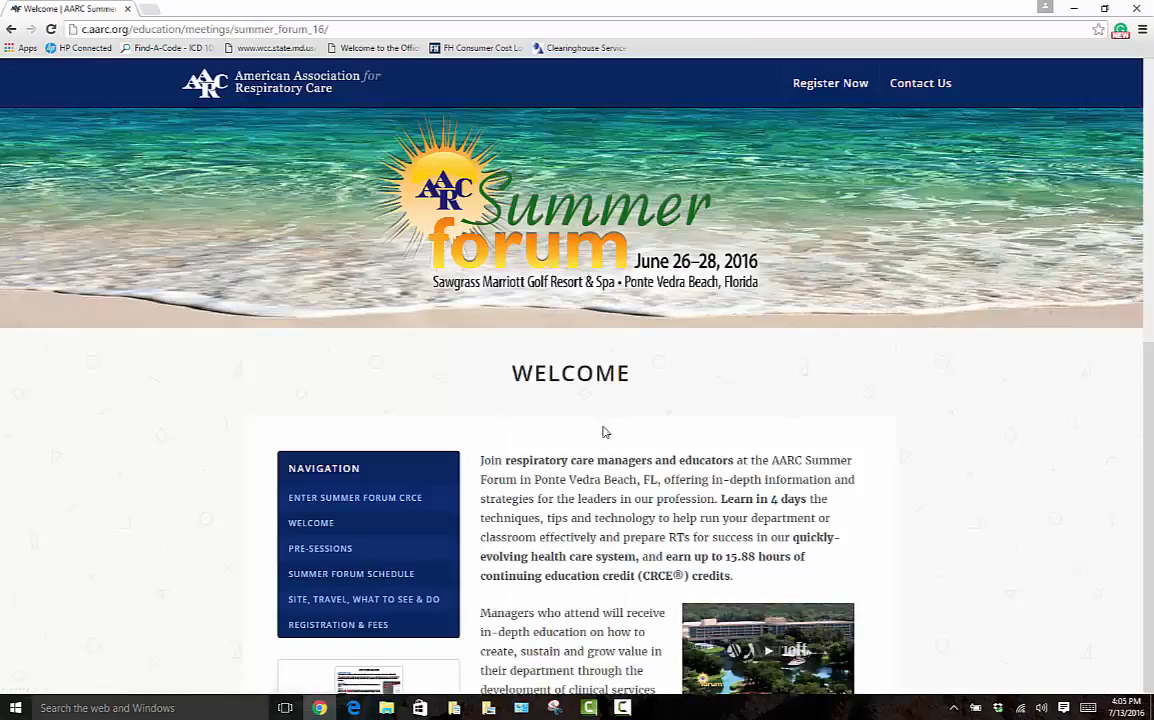
{"action": "scroll", "coordinate": [800, 410], "scroll_direction": "down", "scroll_amount": 3}
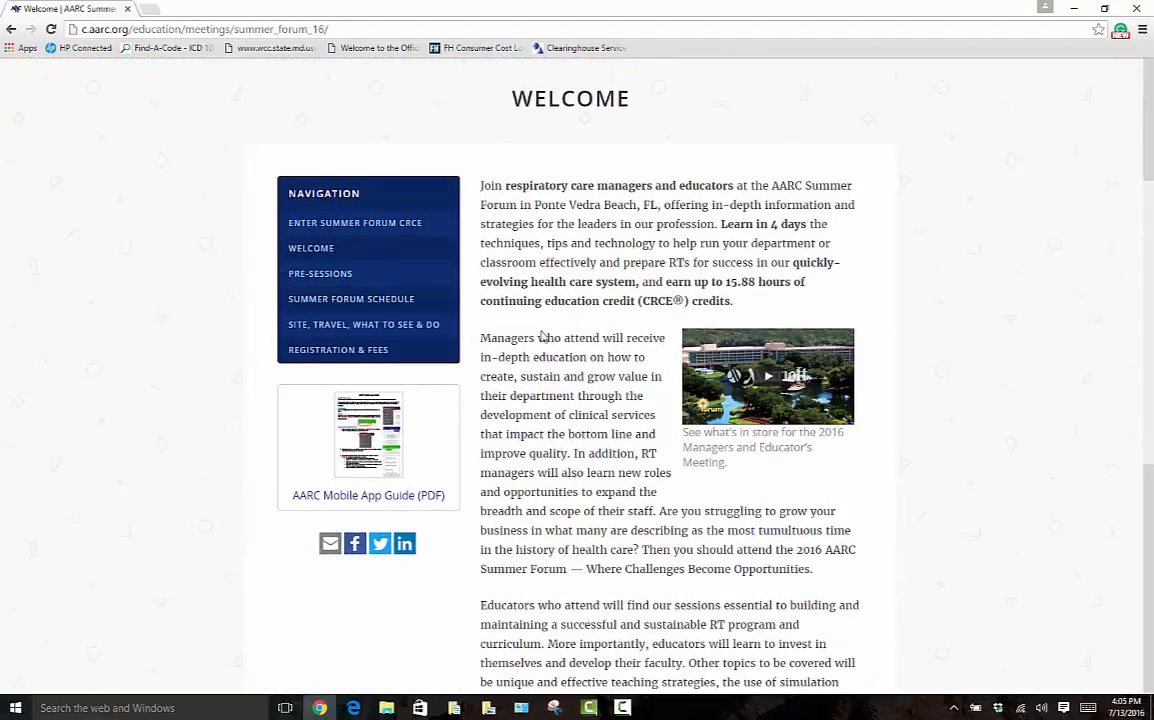
{"action": "scroll", "coordinate": [567, 386], "scroll_direction": "down", "scroll_amount": 3}
{"action": "scroll", "coordinate": [567, 386], "scroll_direction": "down", "scroll_amount": 3}
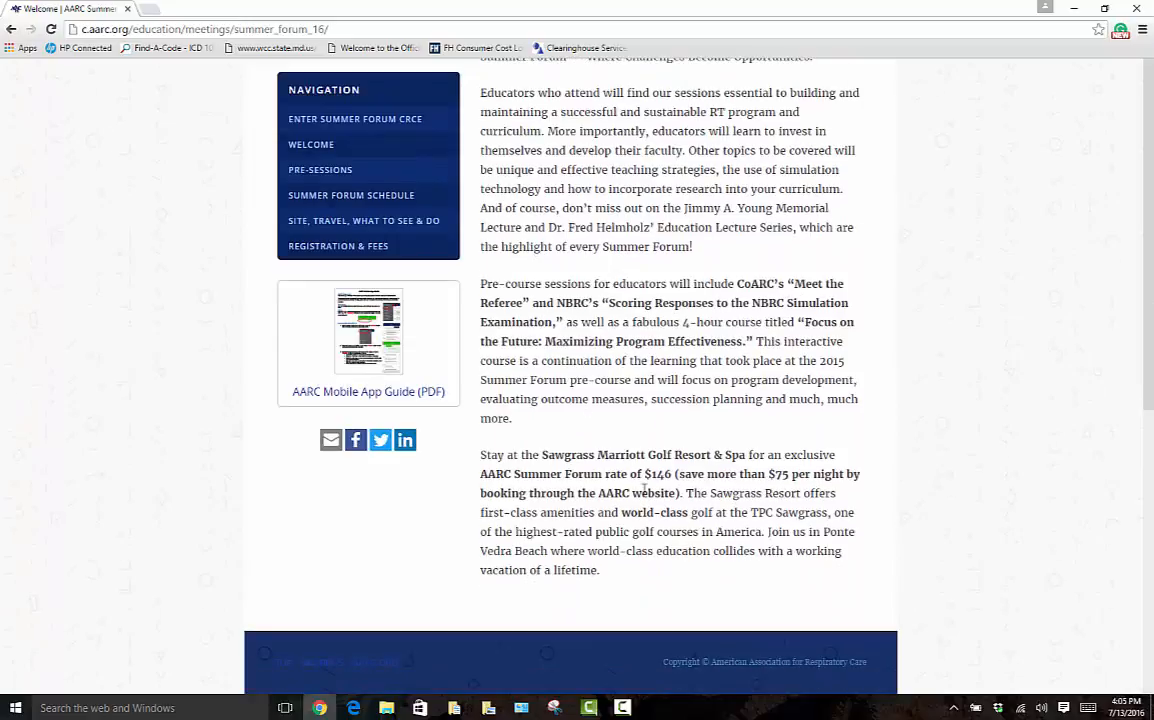
{"action": "scroll", "coordinate": [645, 505], "scroll_direction": "up", "scroll_amount": 3}
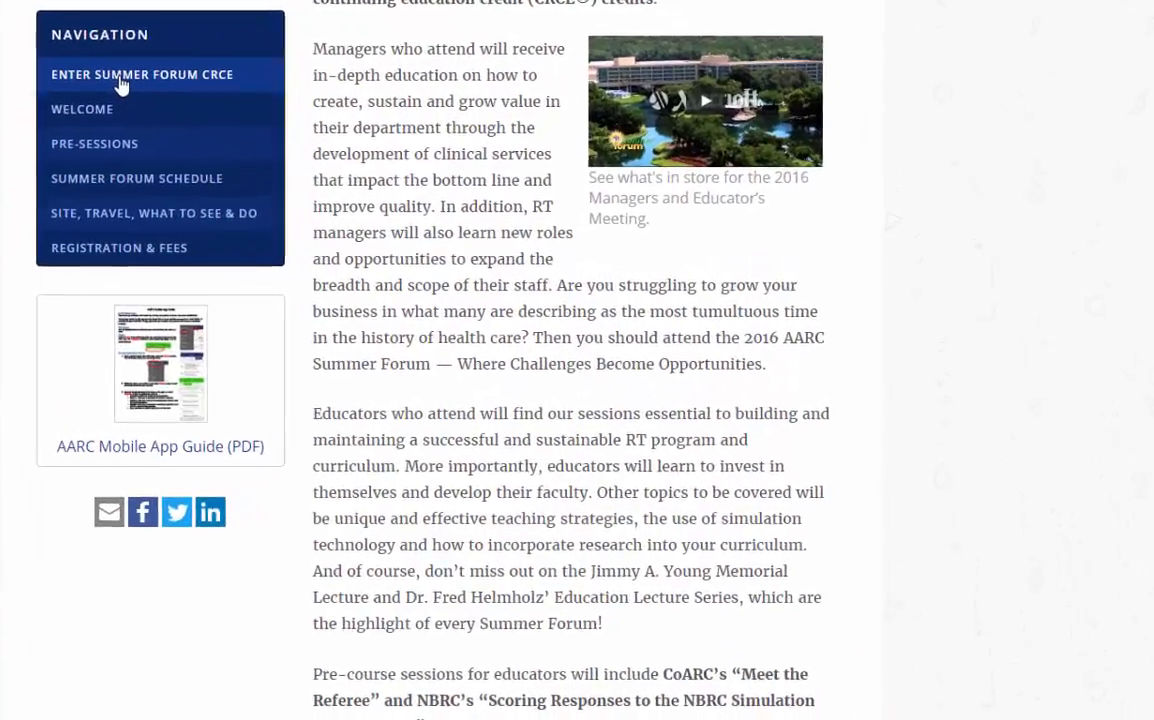
- Log into the Summer Forum CRCE Manager with the member login ID and password
{"action": "left_click", "coordinate": [65, 66]}
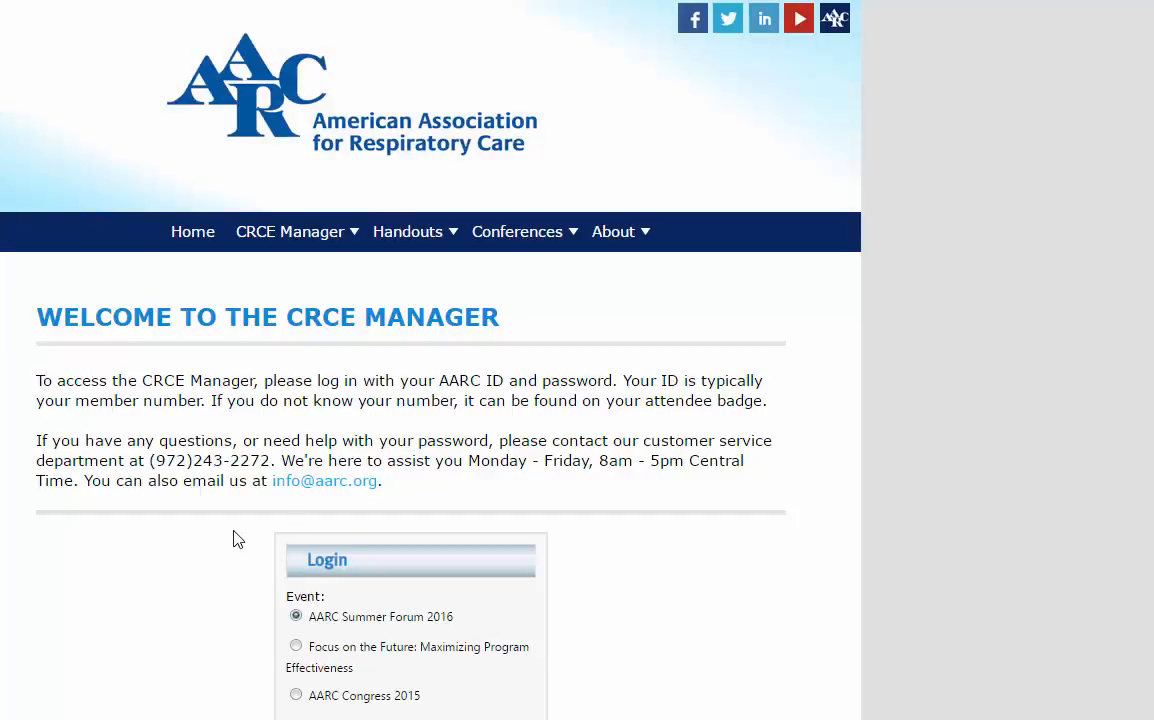
{"action": "scroll", "coordinate": [641, 600], "scroll_direction": "down", "scroll_amount": 1}
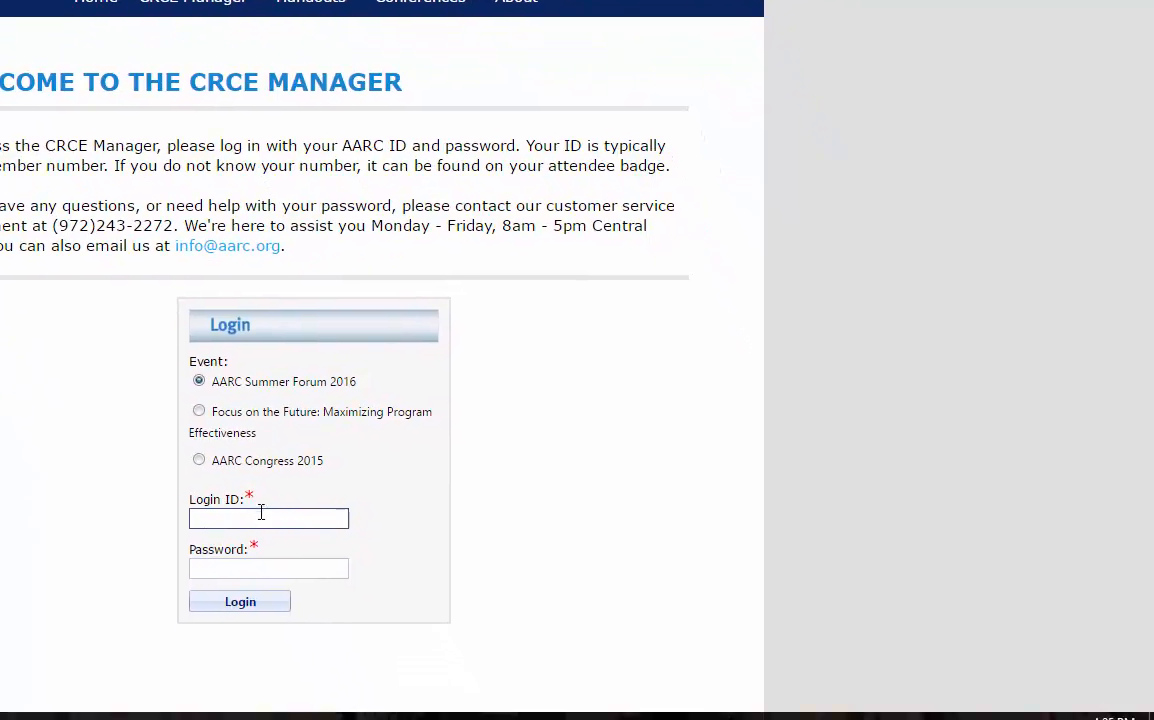
{"action": "left_click", "coordinate": [258, 515]}
{"action": "type", "text": "94"}
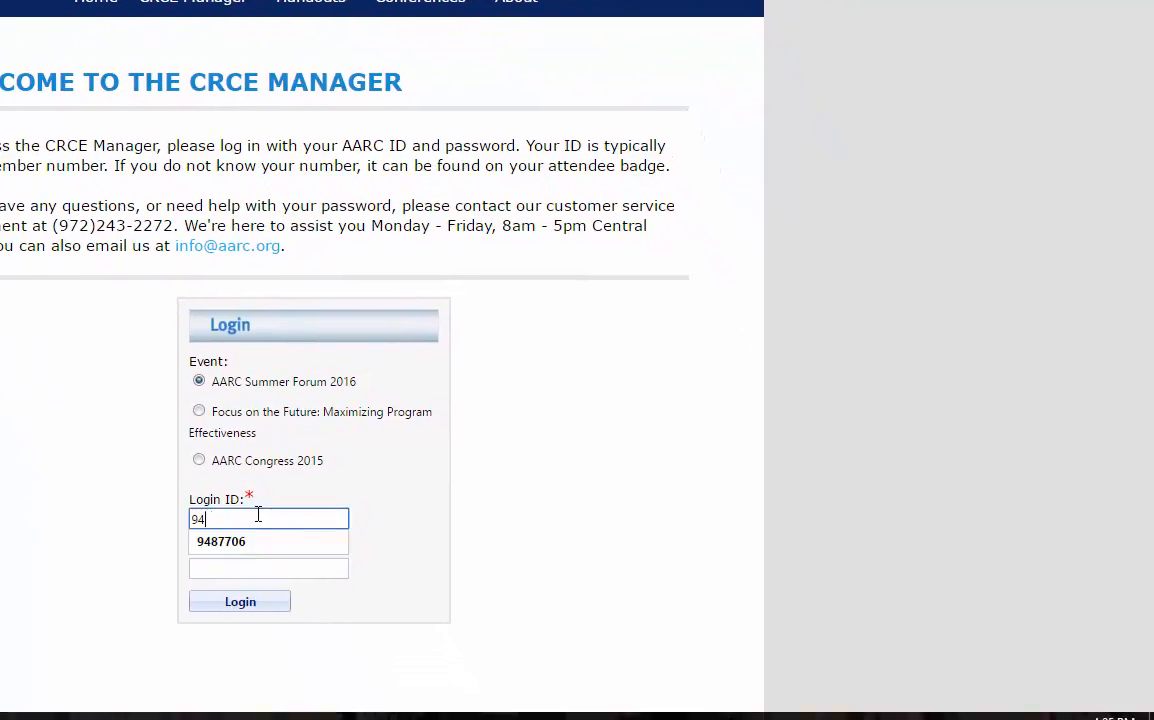
{"action": "type", "text": "87706"}
{"action": "left_click", "coordinate": [245, 543]}
{"action": "left_click", "coordinate": [236, 565]}
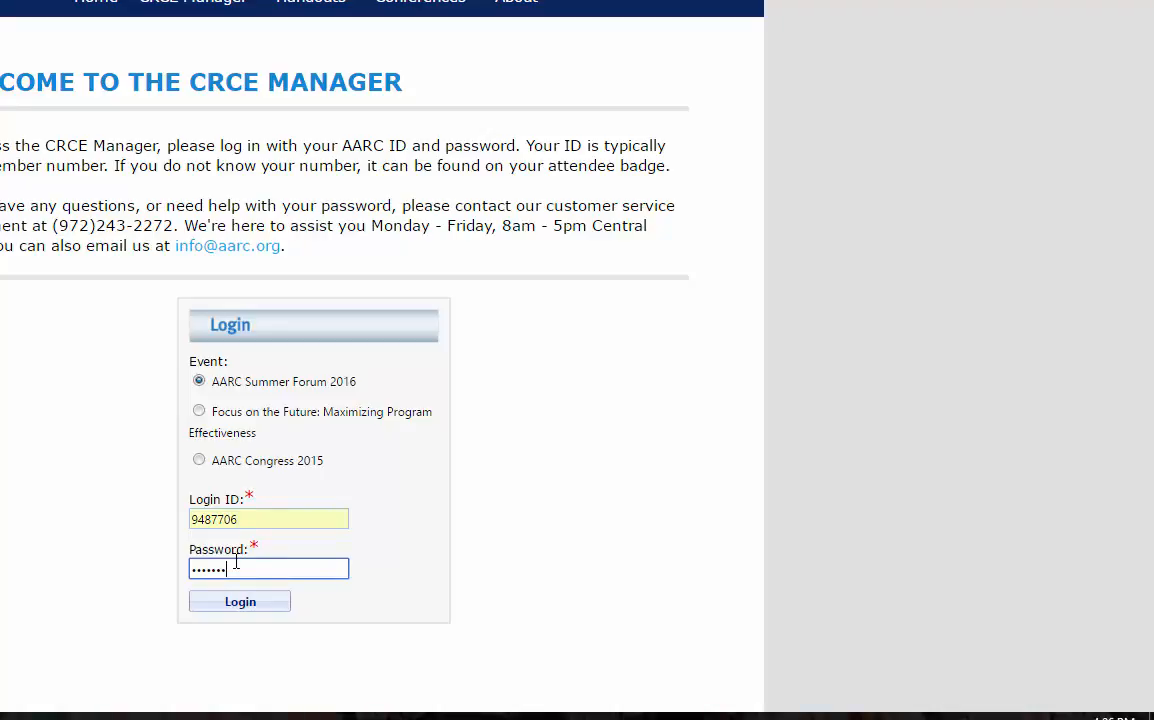
{"action": "left_click", "coordinate": [240, 602]}
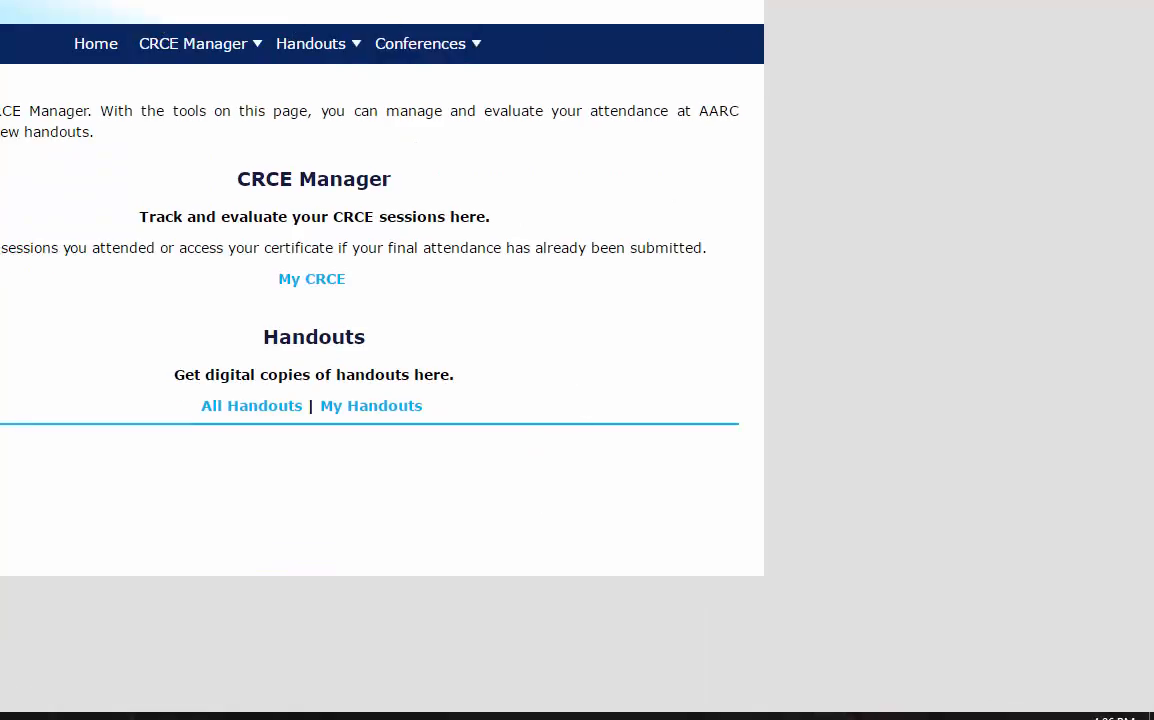
- Decline saving the password, then preview the Open Your Eyes To Your Blindspots handout PDF and close it
{"action": "left_click", "coordinate": [1131, 8]}
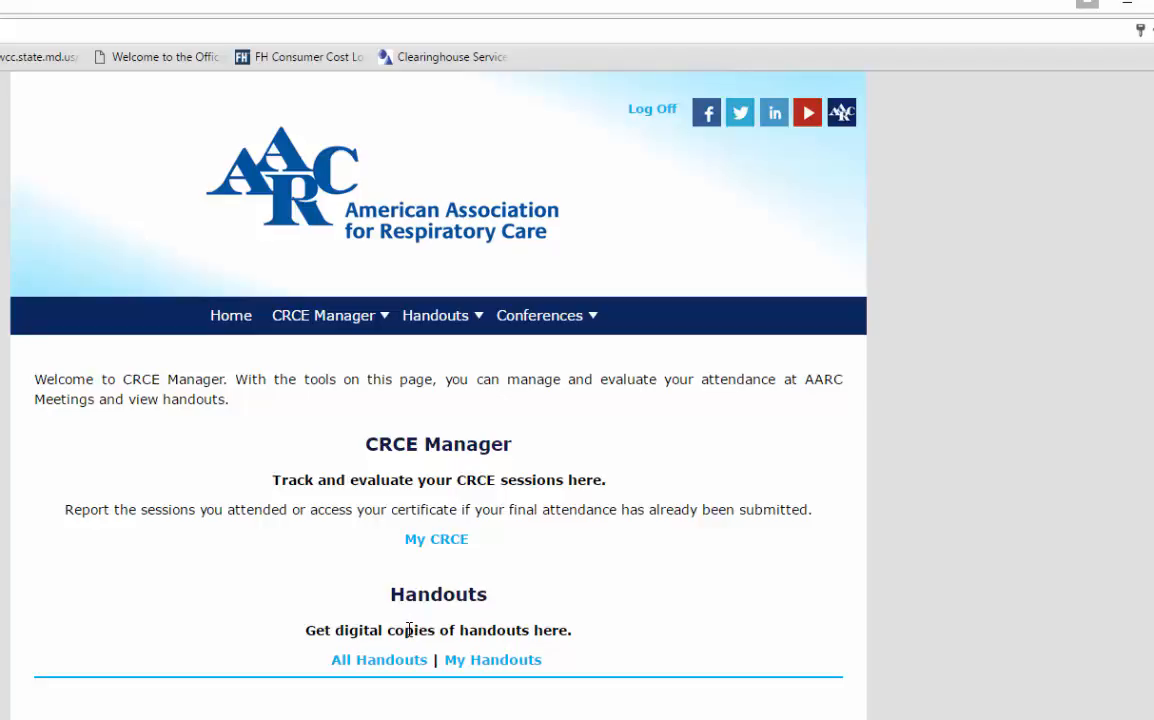
{"action": "left_click", "coordinate": [491, 662]}
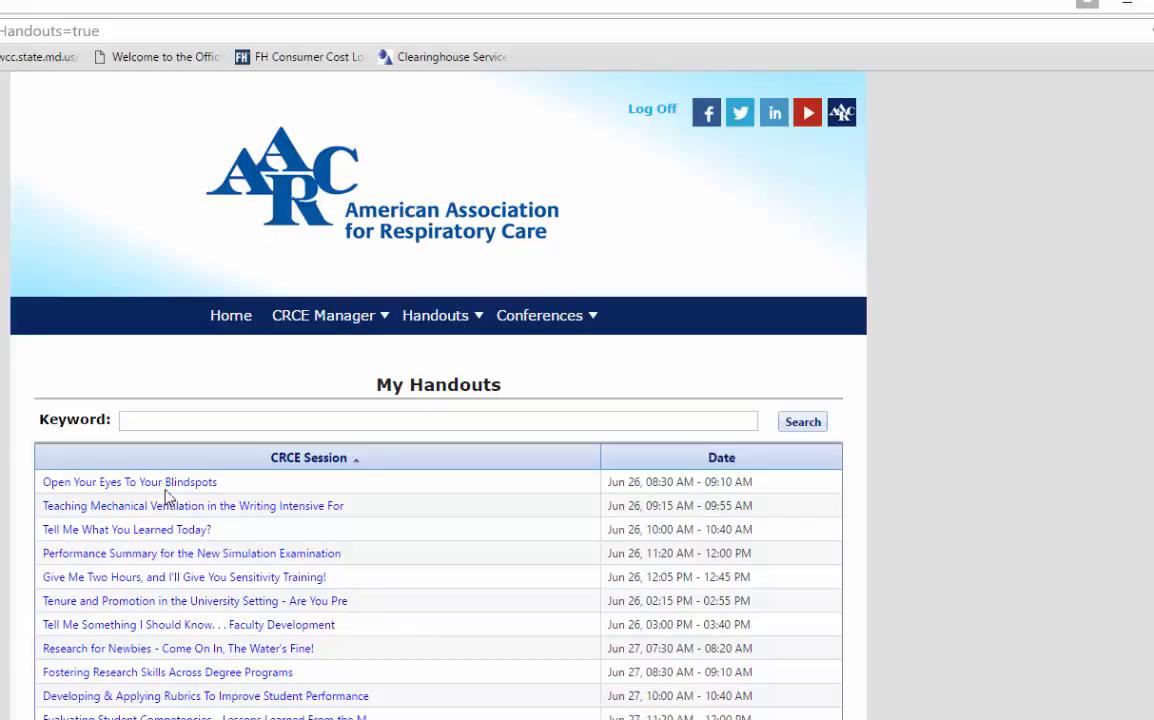
{"action": "left_click", "coordinate": [169, 488]}
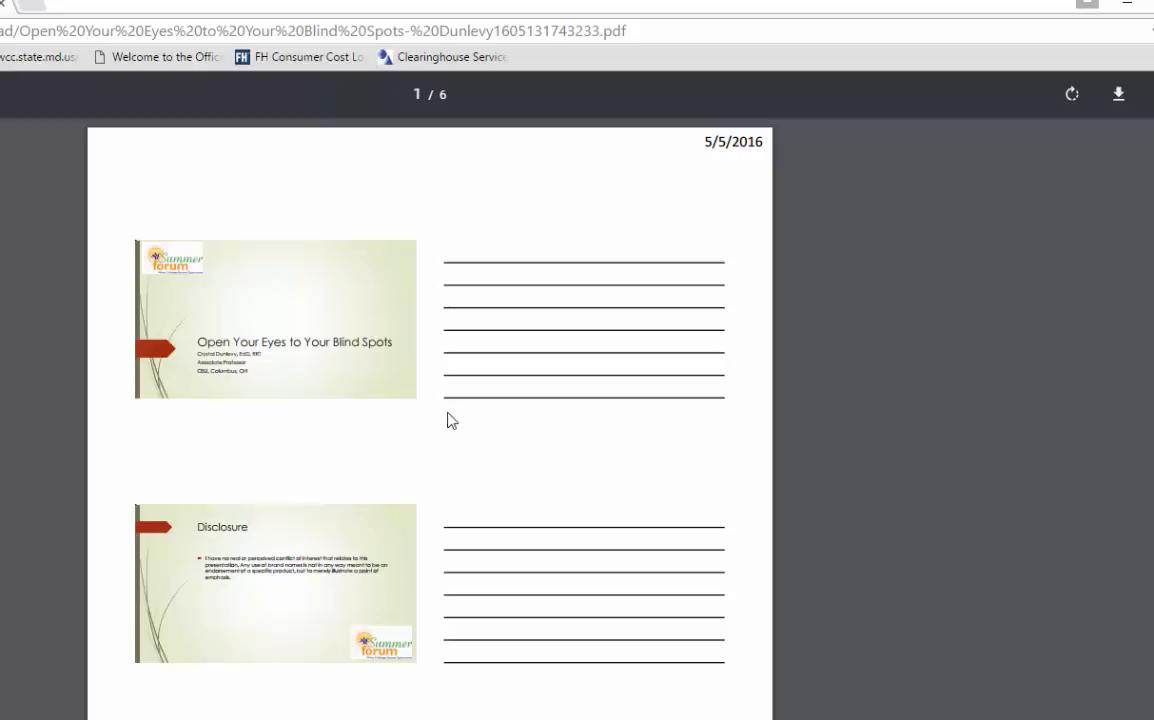
{"action": "left_click", "coordinate": [4, 6]}
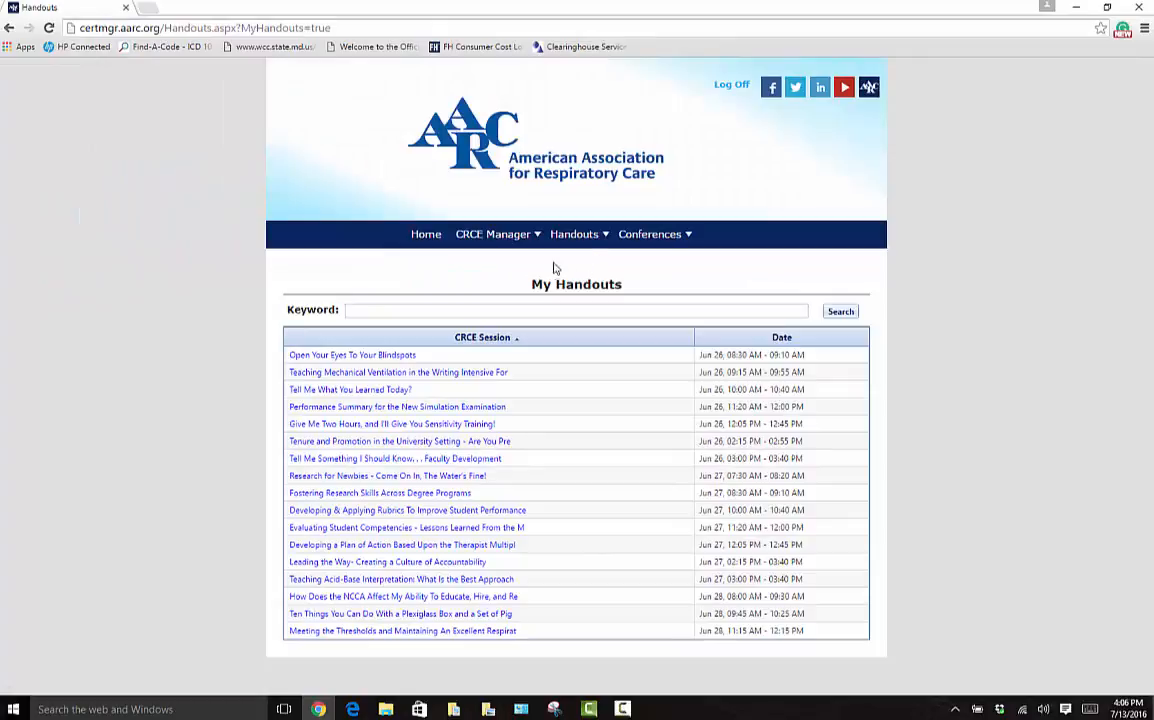
{"action": "mouse_move", "coordinate": [489, 237]}
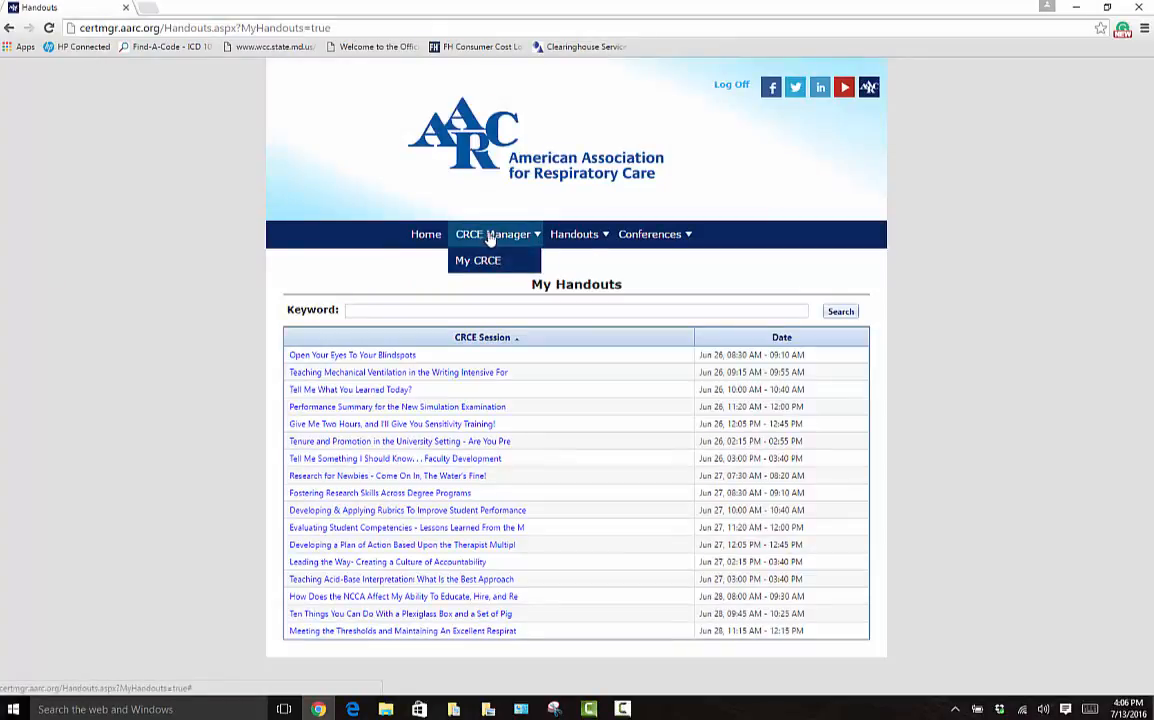
- In My CRCE, claim credit for Open Your Eyes To Your Blindspots and Tell Me What You Learned Today?
{"action": "left_click", "coordinate": [476, 262]}
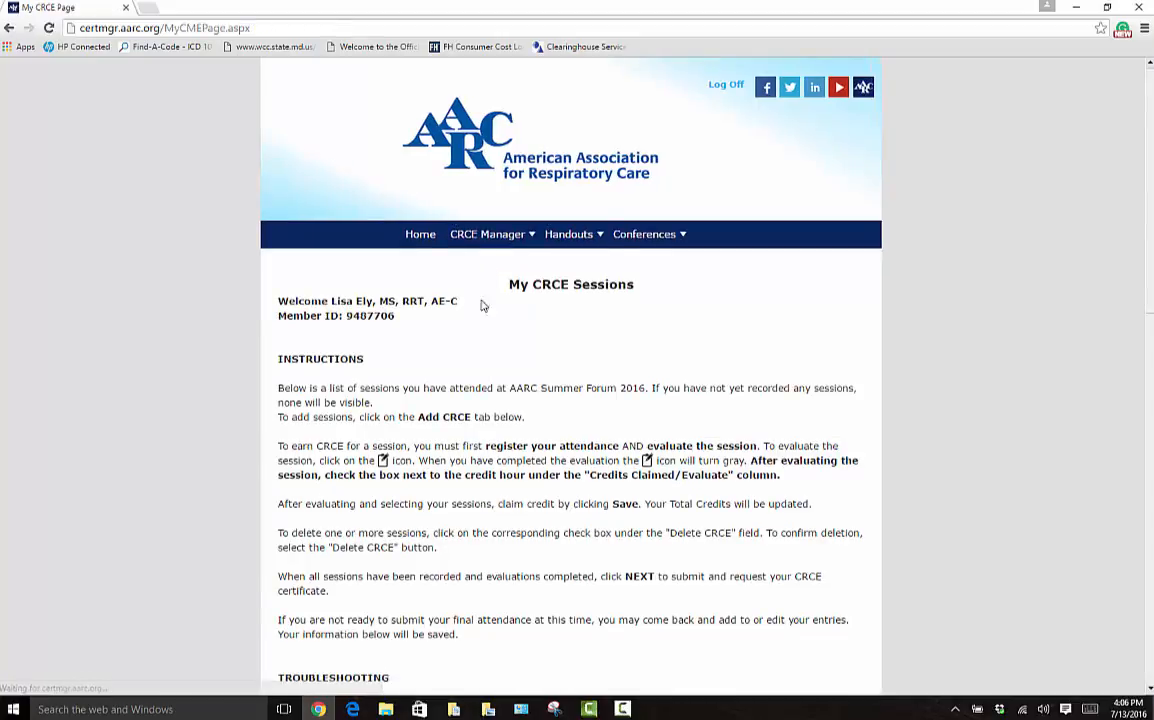
{"action": "scroll", "coordinate": [460, 350], "scroll_direction": "down", "scroll_amount": 1}
{"action": "scroll", "coordinate": [457, 340], "scroll_direction": "down", "scroll_amount": 5}
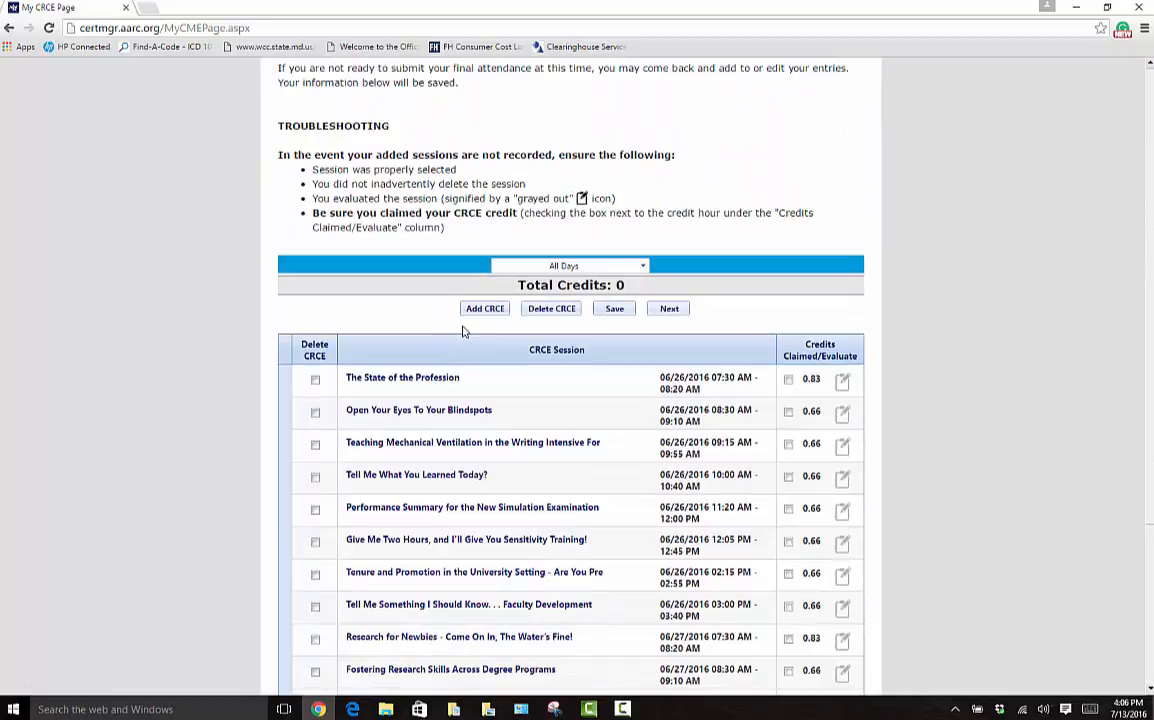
{"action": "scroll", "coordinate": [462, 332], "scroll_direction": "down", "scroll_amount": 2}
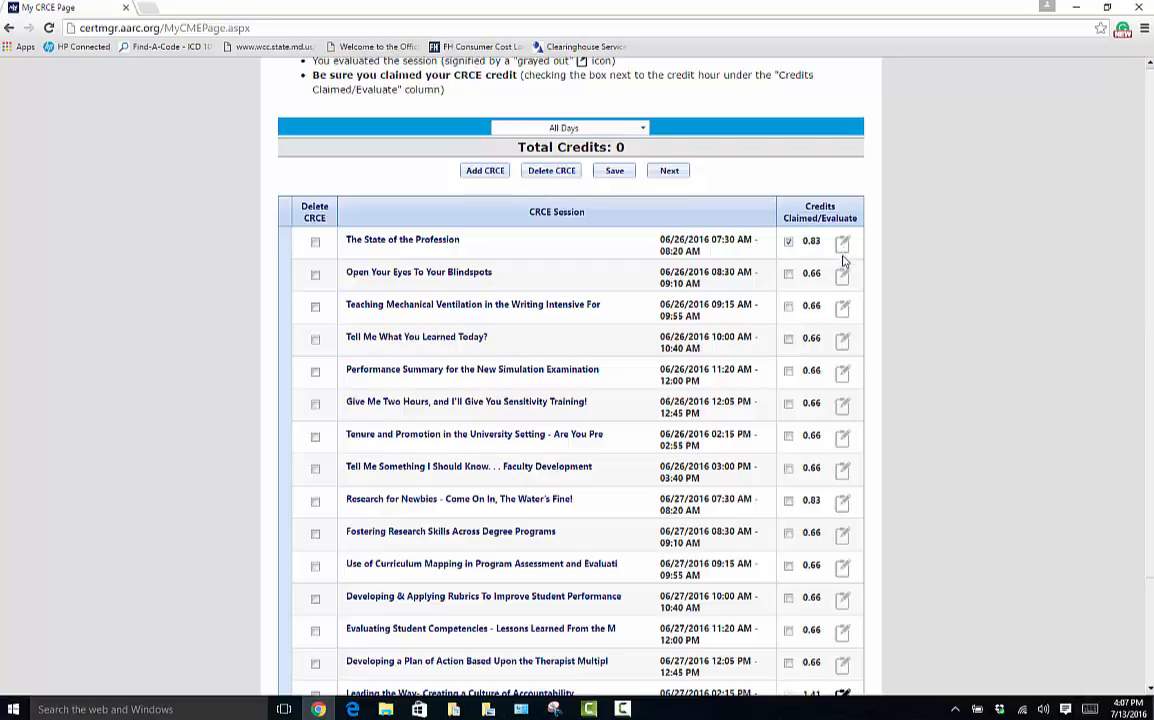
{"action": "scroll", "coordinate": [840, 410], "scroll_direction": "down", "scroll_amount": 2}
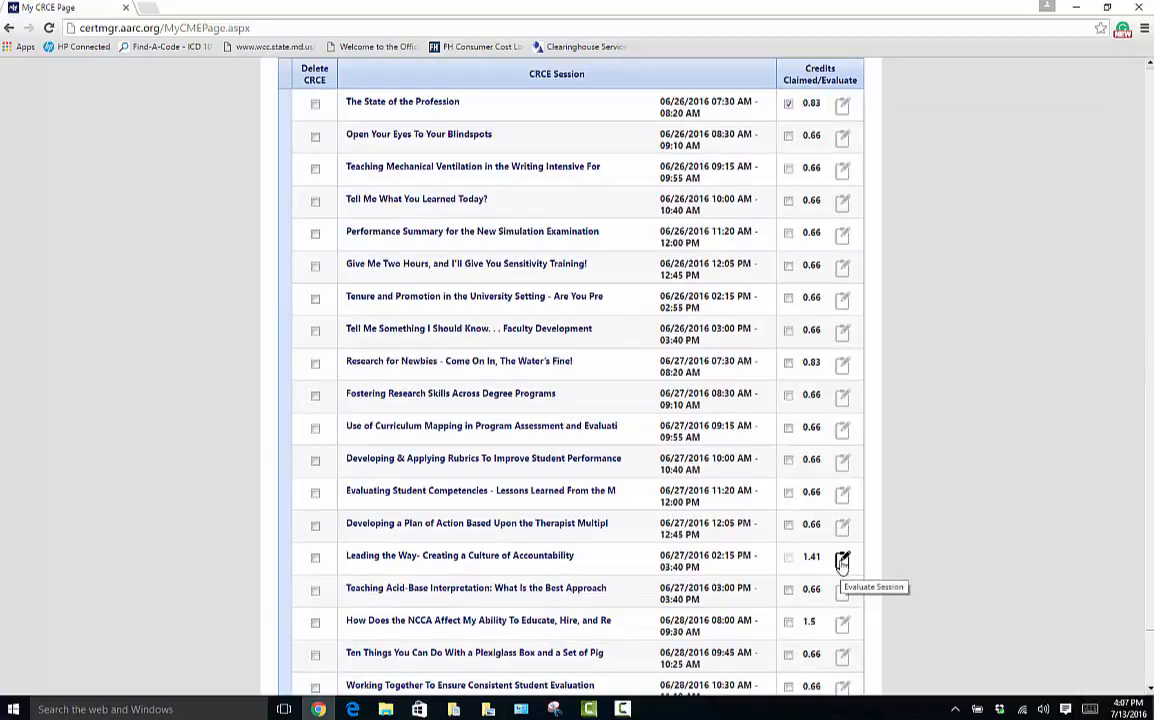
{"action": "scroll", "coordinate": [503, 150], "scroll_direction": "up", "scroll_amount": 1}
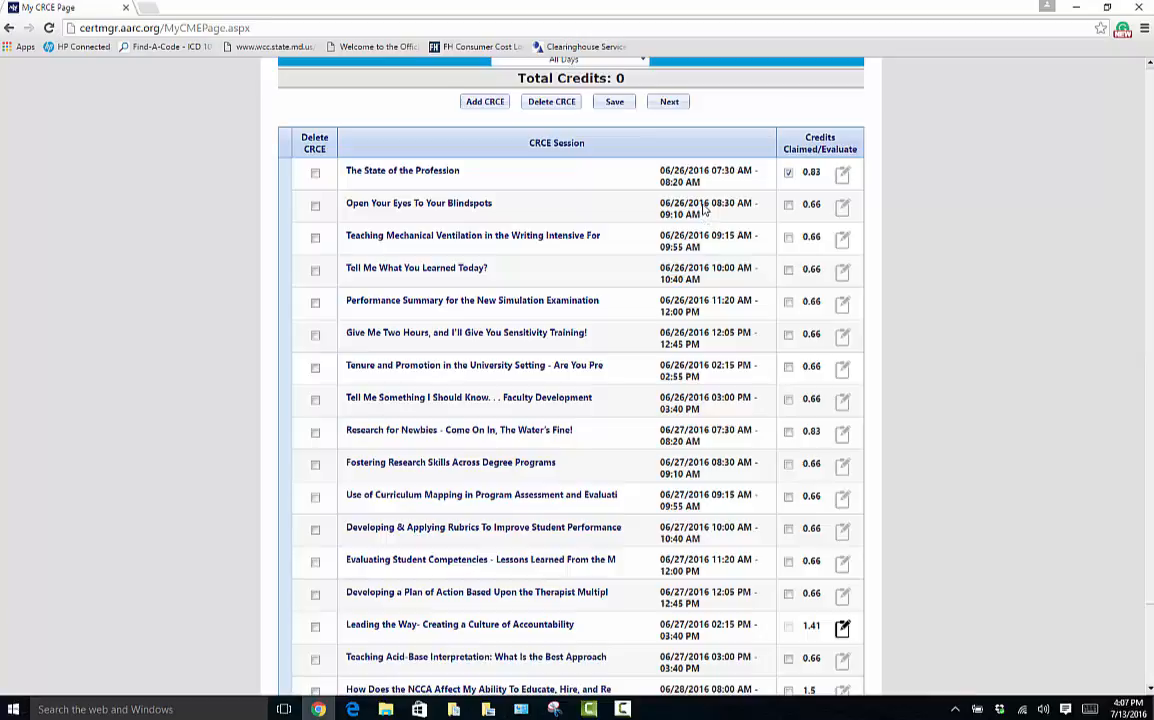
{"action": "left_click", "coordinate": [788, 205]}
{"action": "left_click", "coordinate": [789, 271]}
- View the Performance Summary session's details and its speaker's page, then go back to the session
{"action": "left_click", "coordinate": [527, 303]}
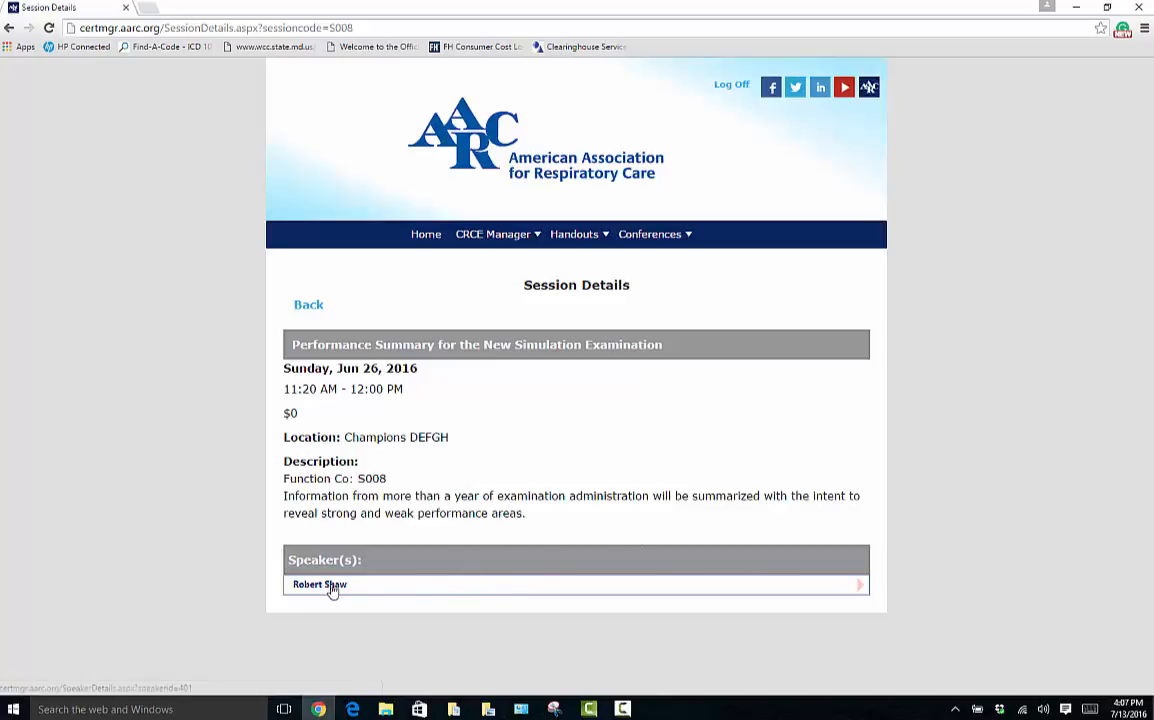
{"action": "left_click", "coordinate": [861, 589]}
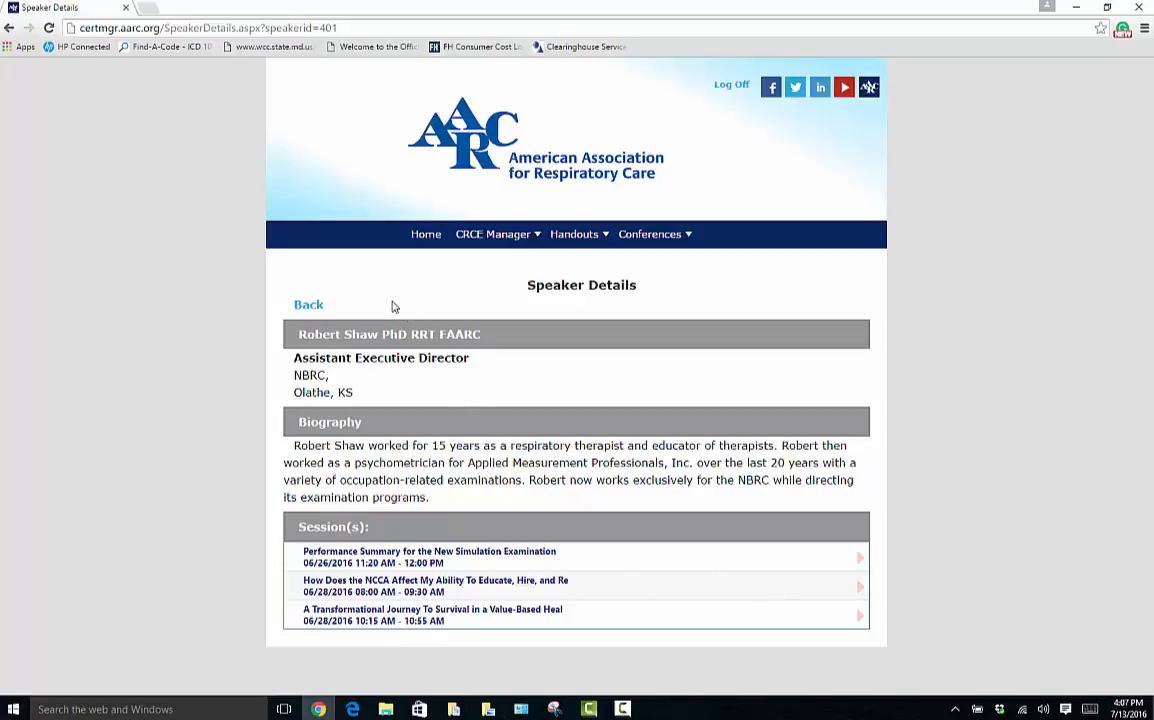
{"action": "left_click", "coordinate": [8, 28]}
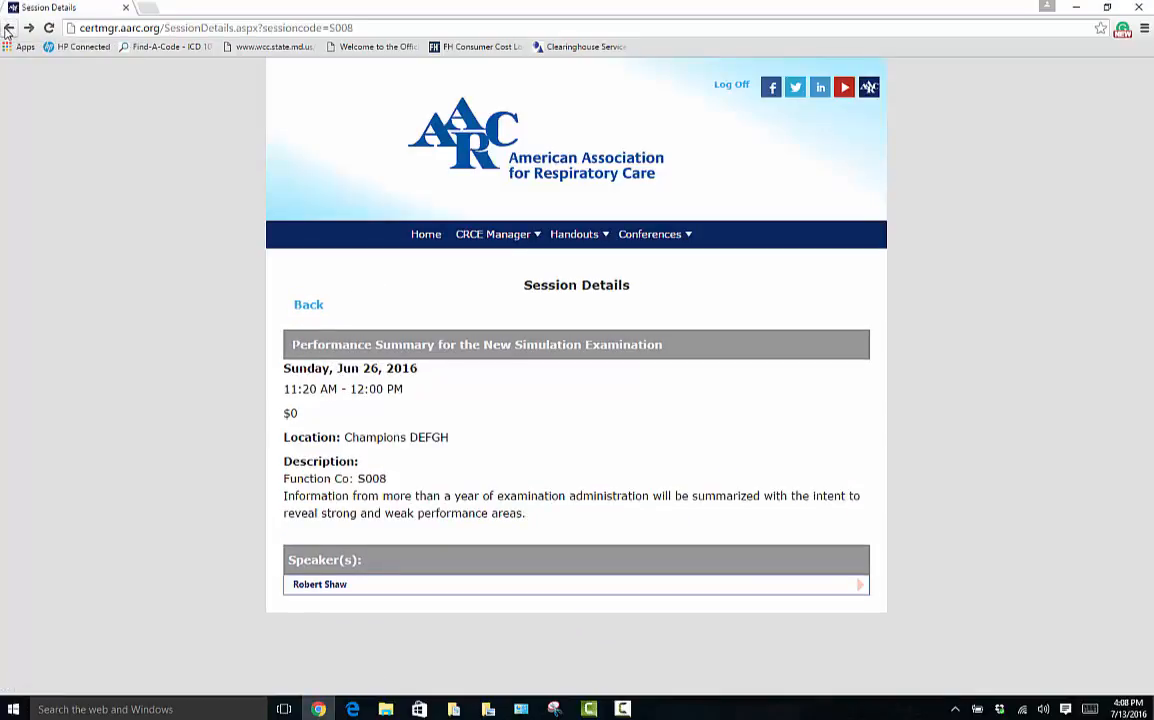
- Back in My CRCE, claim Faculty Development, Research for Newbies, Fostering Research Skills, Rubrics and Plan of Action
{"action": "left_click", "coordinate": [8, 28]}
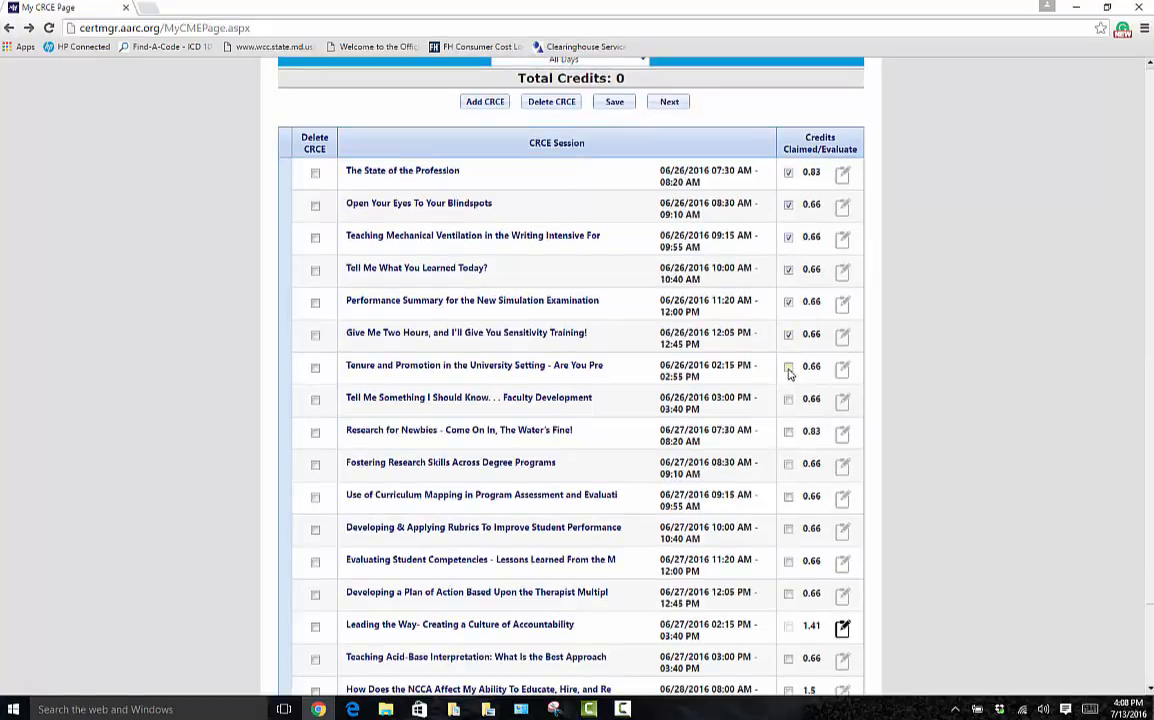
{"action": "left_click", "coordinate": [789, 400]}
{"action": "left_click", "coordinate": [789, 432]}
{"action": "left_click", "coordinate": [788, 464]}
{"action": "left_click", "coordinate": [789, 530]}
{"action": "left_click", "coordinate": [789, 594]}
- Claim the Plexiglass box, student evaluation, last-listed and Acid-Base Interpretation sessions, then open Leading the Way's evaluation
{"action": "scroll", "coordinate": [788, 596], "scroll_direction": "down", "scroll_amount": 3}
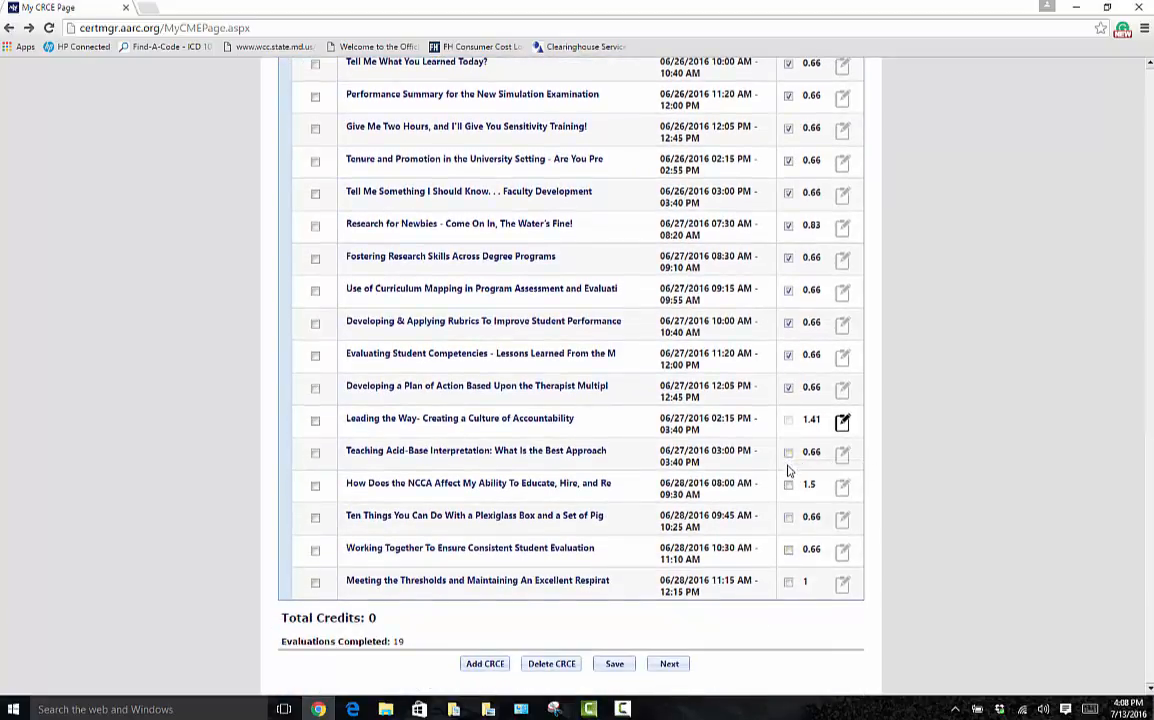
{"action": "left_click", "coordinate": [789, 519]}
{"action": "left_click", "coordinate": [789, 551]}
{"action": "left_click", "coordinate": [789, 584]}
{"action": "left_click", "coordinate": [789, 453]}
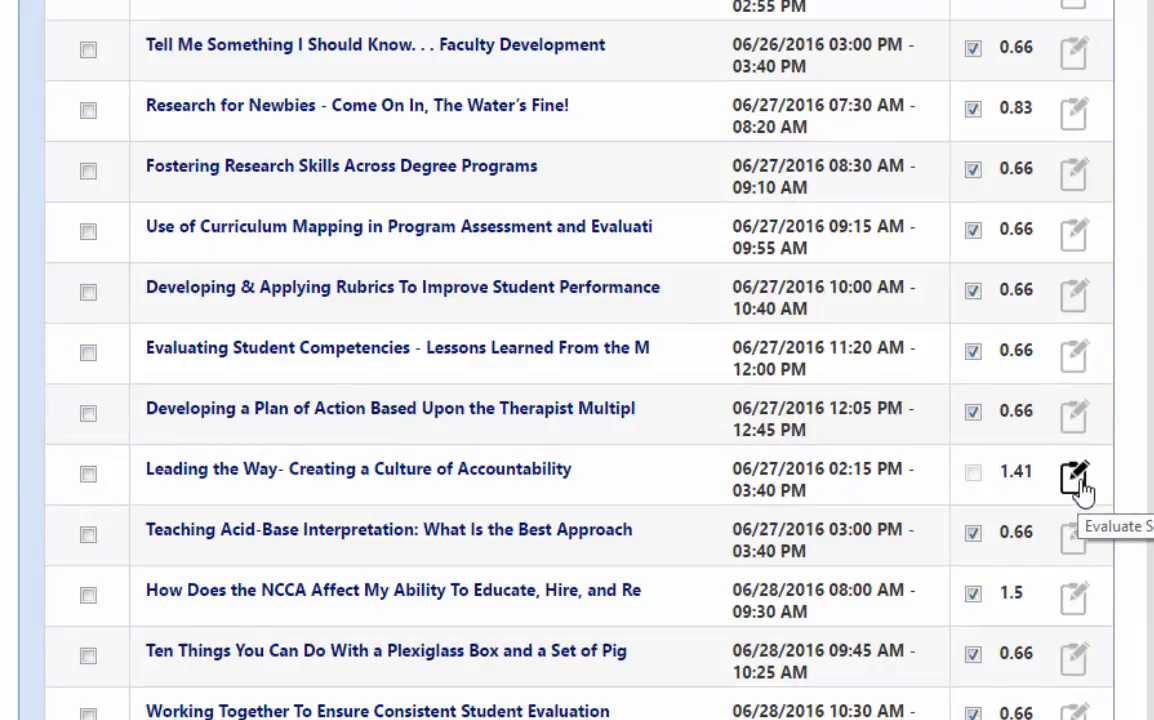
{"action": "left_click", "coordinate": [1076, 480]}
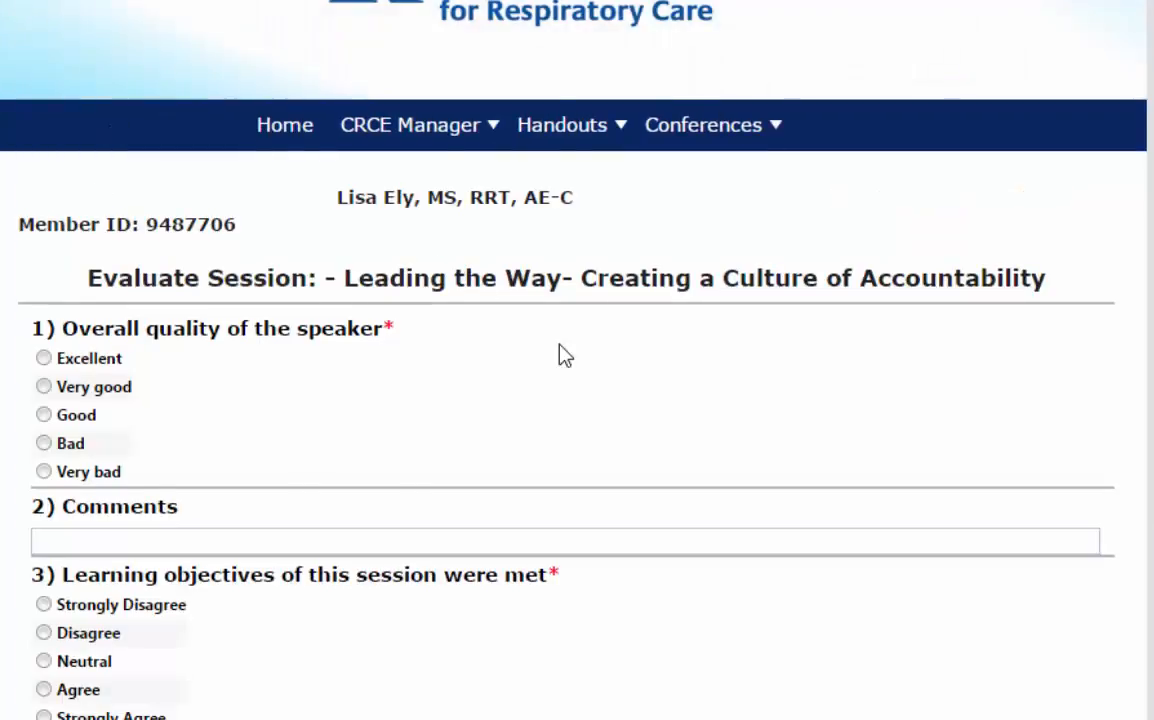
- Rate Leading the Way's speaker Excellent and strongly agree the learning objectives were met
{"action": "scroll", "coordinate": [400, 345], "scroll_direction": "down", "scroll_amount": 1}
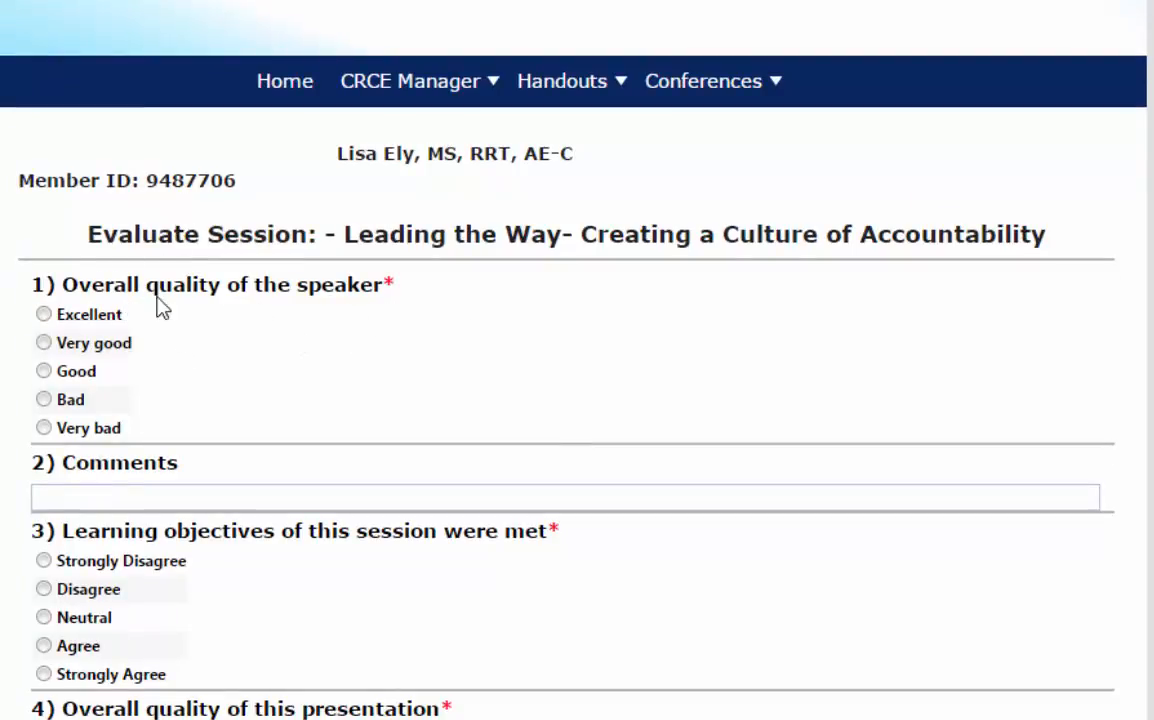
{"action": "left_click", "coordinate": [45, 315]}
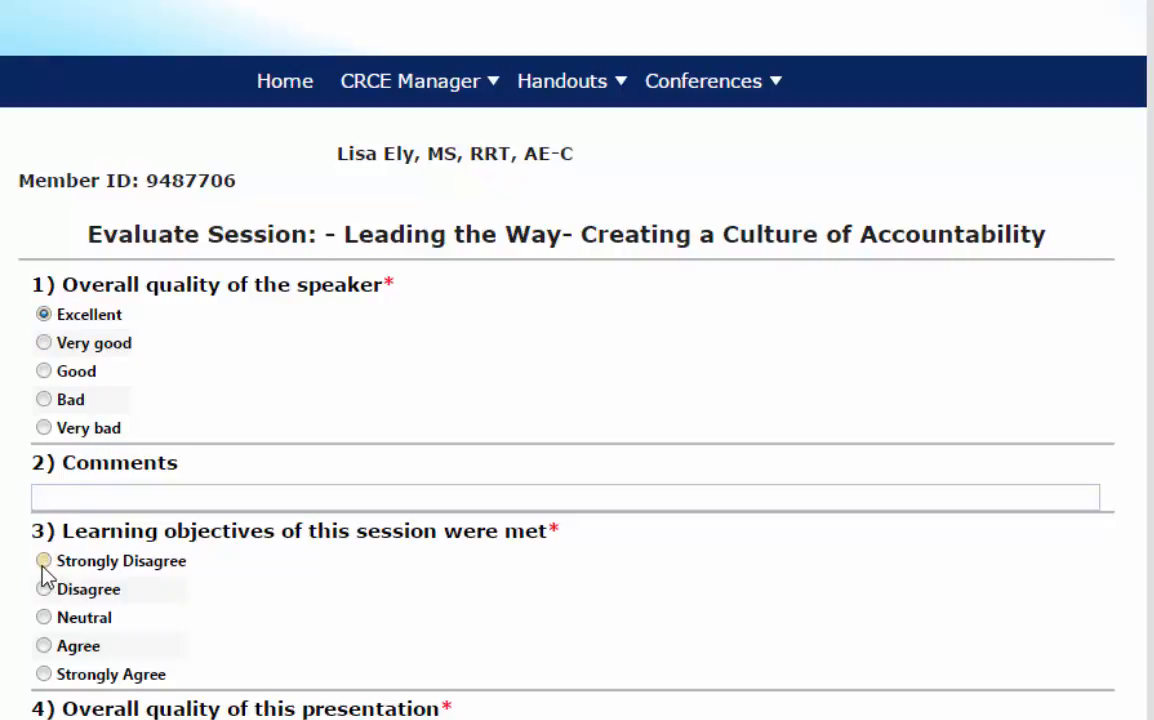
{"action": "left_click", "coordinate": [45, 676]}
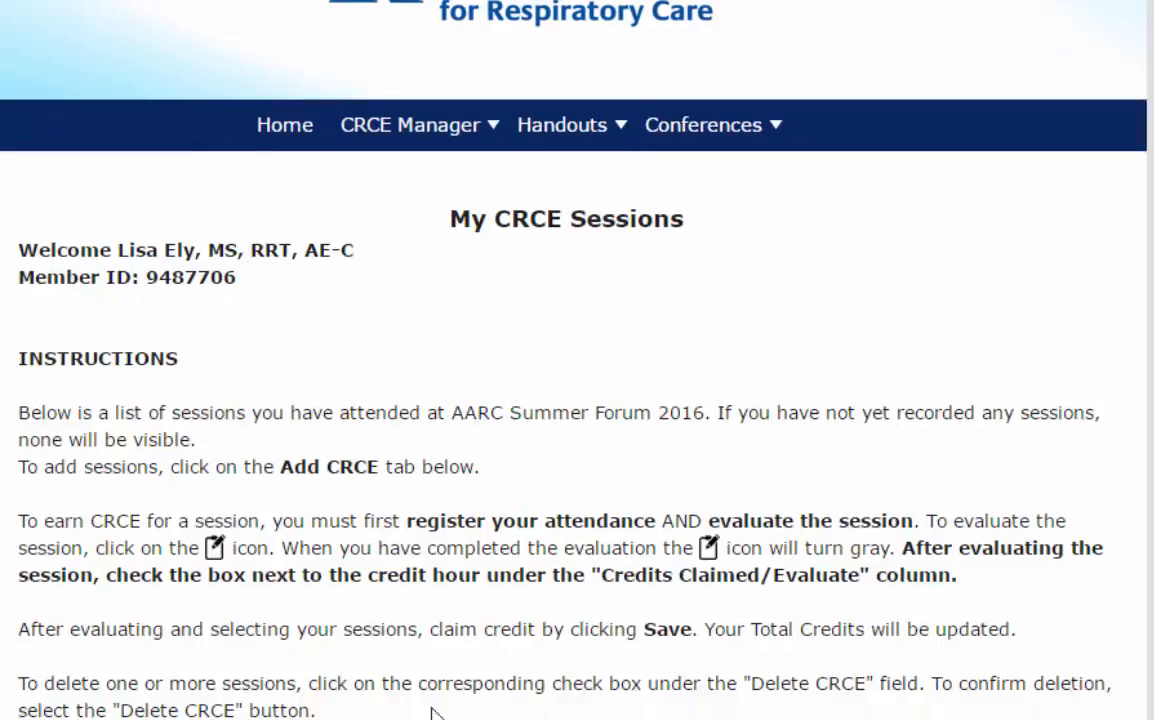
{"action": "scroll", "coordinate": [471, 617], "scroll_direction": "down", "scroll_amount": 5}
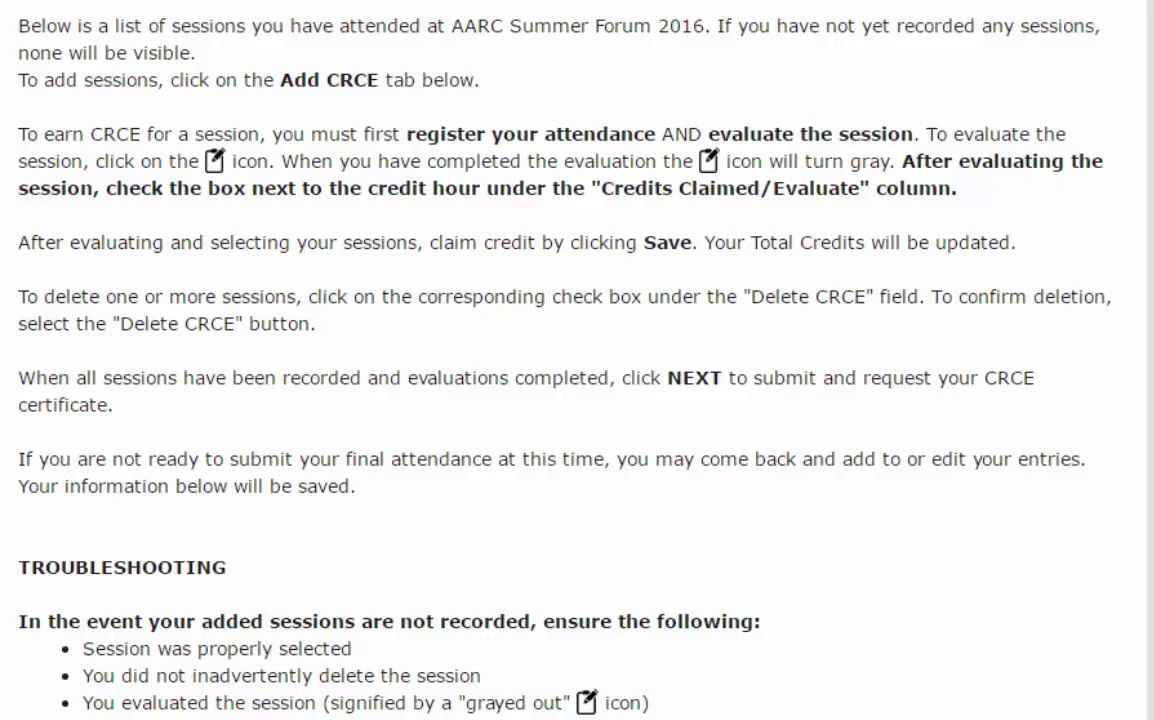
- Claim 1.41 credits for the Leading the Way session and acknowledge the overlap warning
{"action": "scroll", "coordinate": [832, 296], "scroll_direction": "down", "scroll_amount": 14}
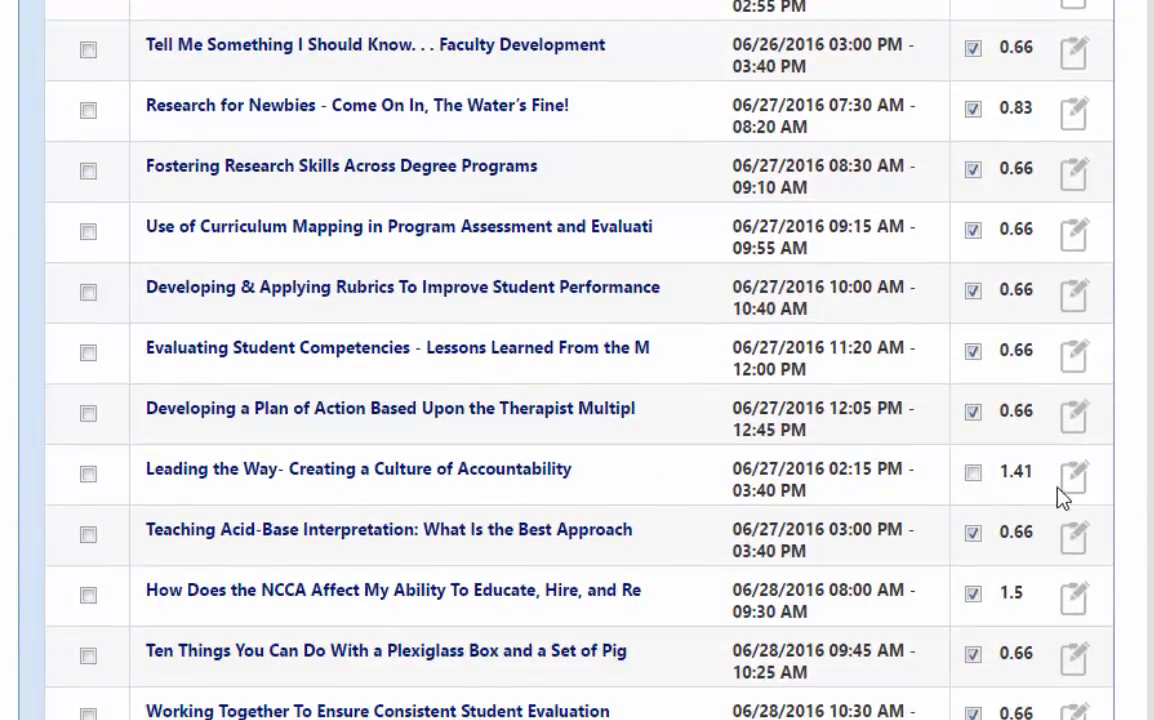
{"action": "left_click", "coordinate": [973, 473]}
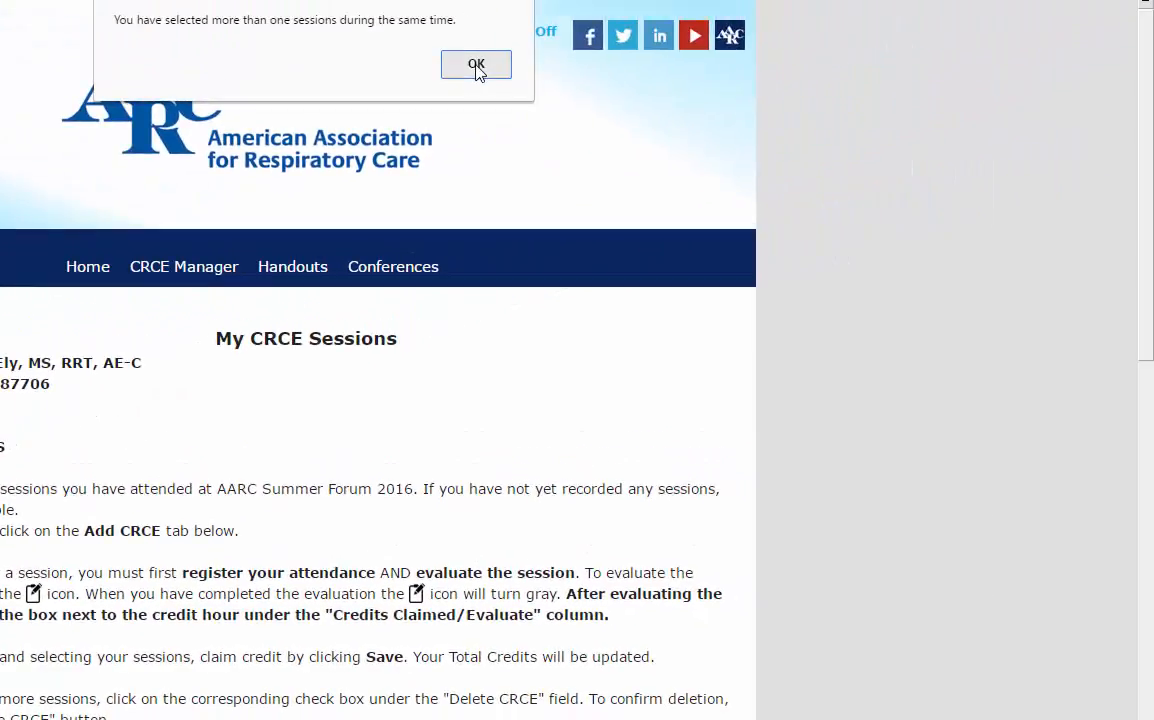
{"action": "left_click", "coordinate": [477, 72]}
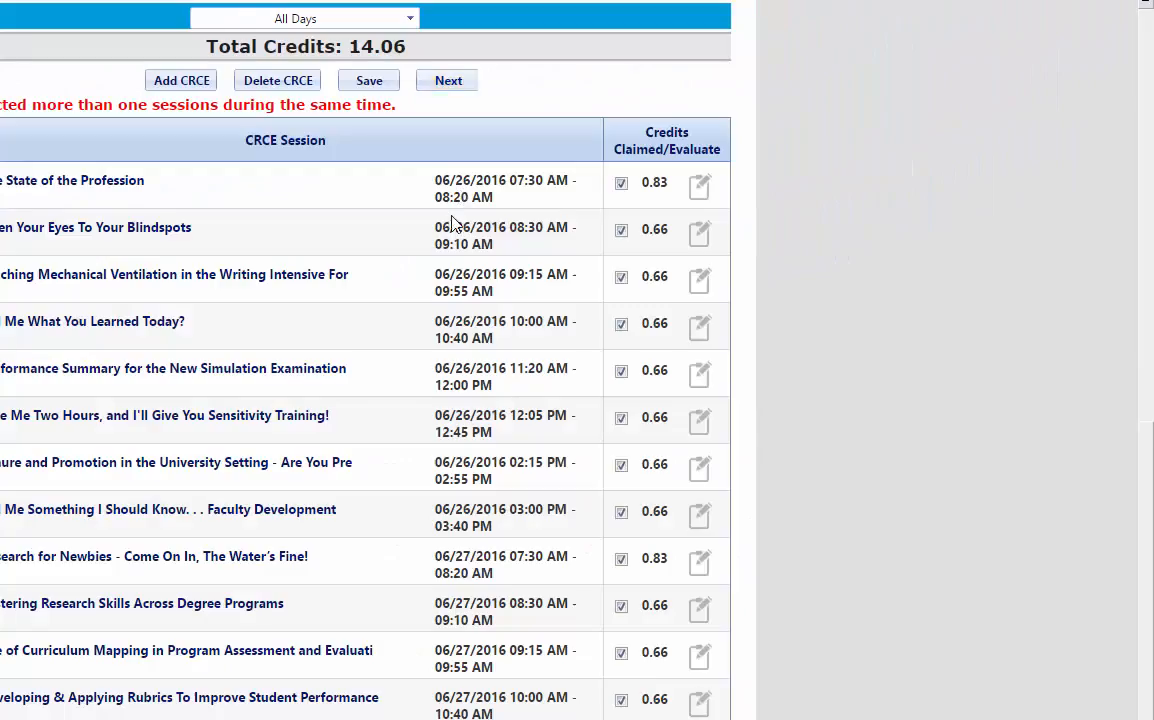
- Unclaim the overlapping 06/27 03:00 PM Teaching Acid-Base Interpretation session
{"action": "scroll", "coordinate": [376, 376], "scroll_direction": "down", "scroll_amount": 3}
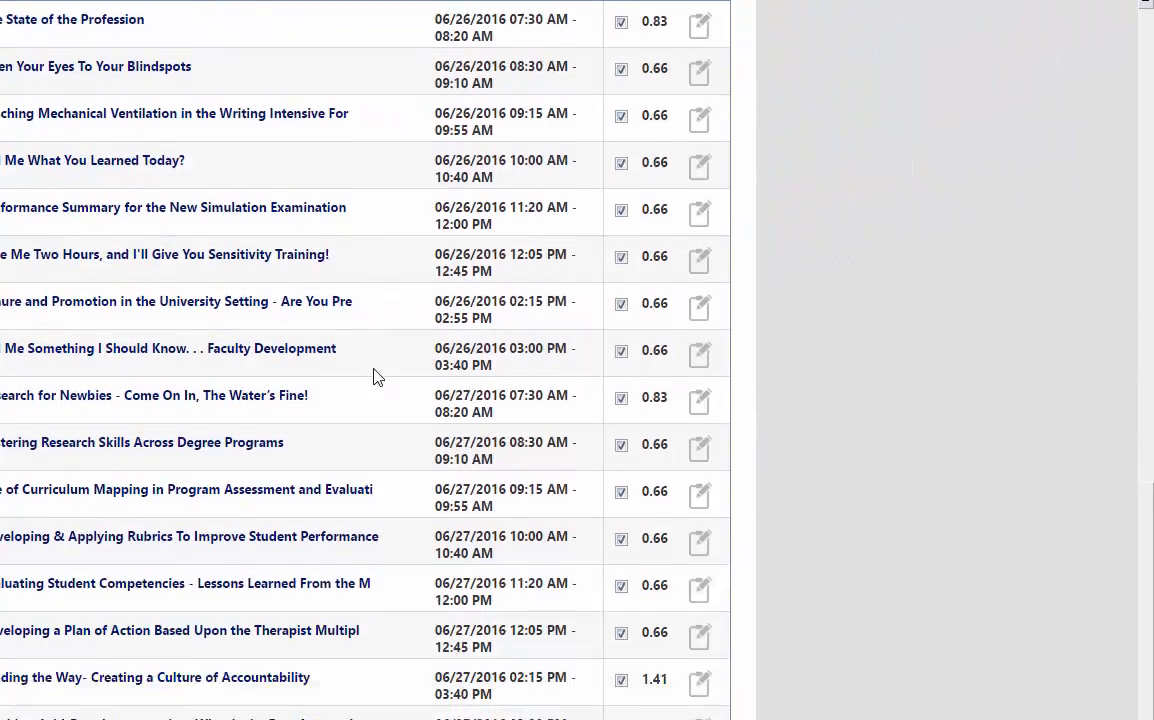
{"action": "scroll", "coordinate": [373, 376], "scroll_direction": "down", "scroll_amount": 1}
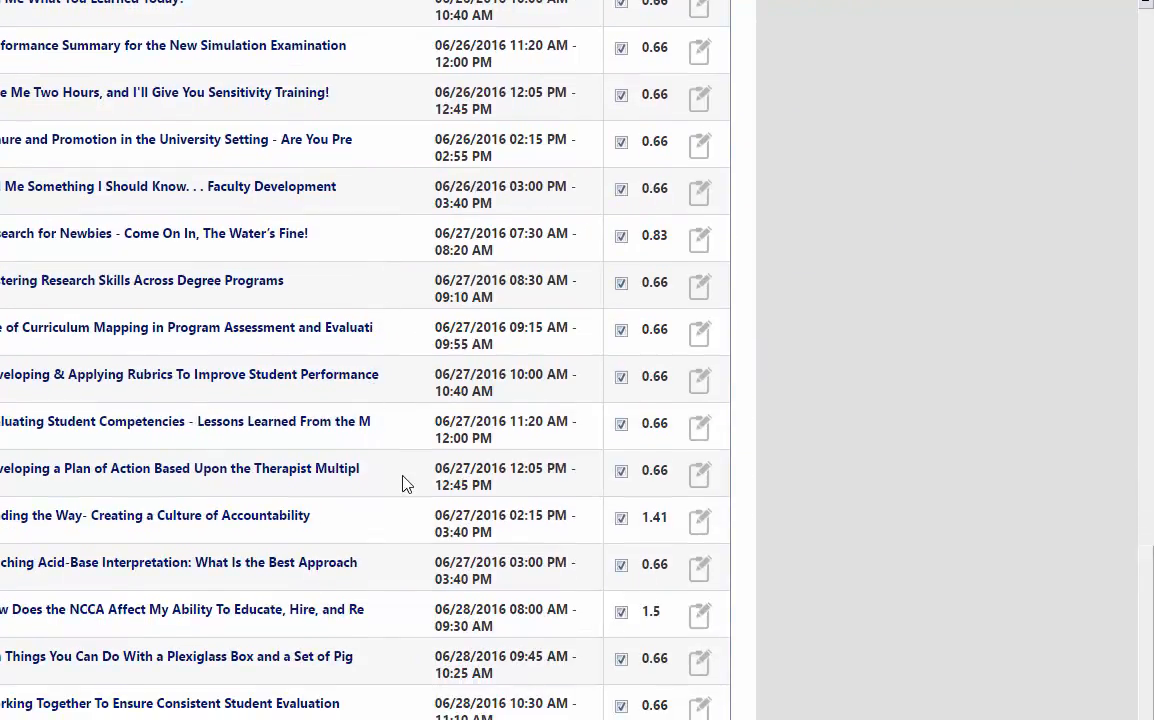
{"action": "scroll", "coordinate": [404, 481], "scroll_direction": "up", "scroll_amount": 3}
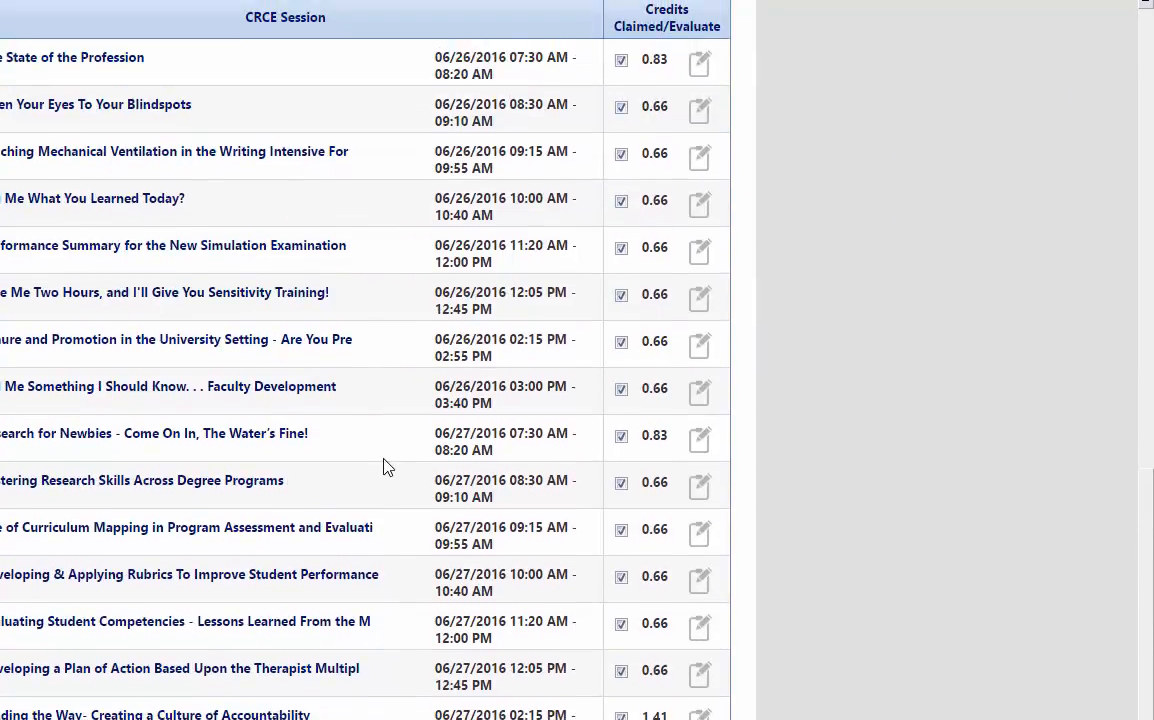
{"action": "scroll", "coordinate": [457, 427], "scroll_direction": "down", "scroll_amount": 3}
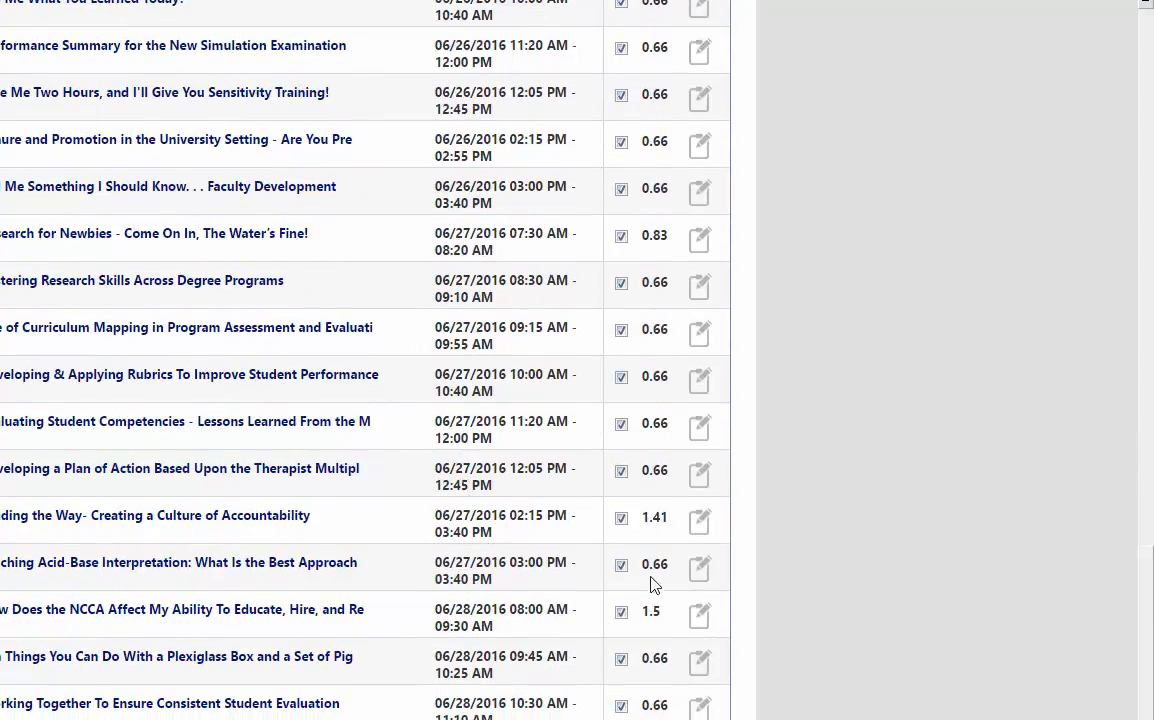
{"action": "left_click", "coordinate": [617, 567]}
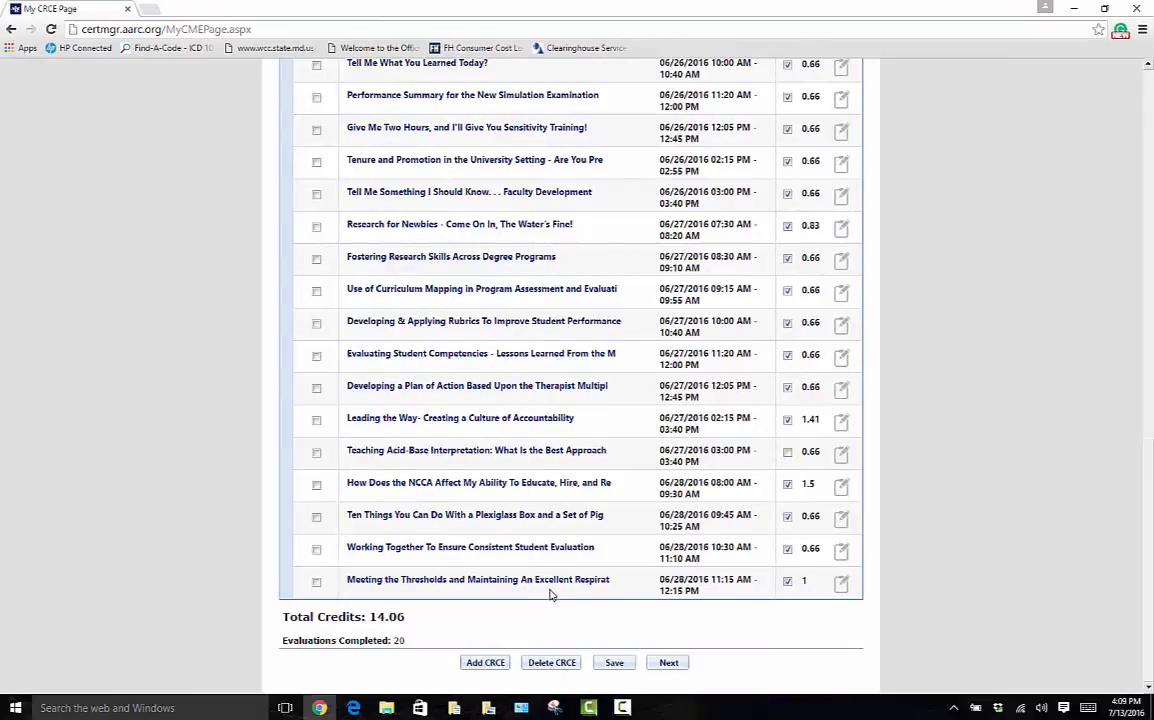
- Save the claimed sessions, then return from the confirmation page to see the 14.81-credit total
{"action": "left_click", "coordinate": [614, 663]}
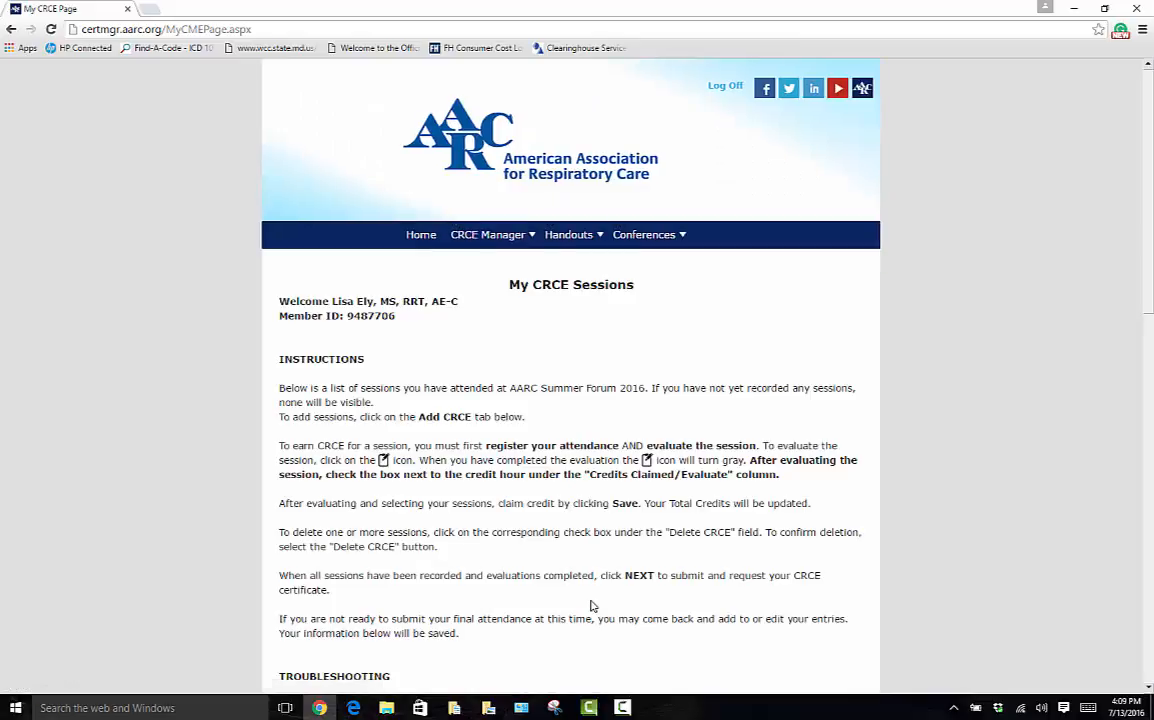
{"action": "scroll", "coordinate": [507, 517], "scroll_direction": "down", "scroll_amount": 5}
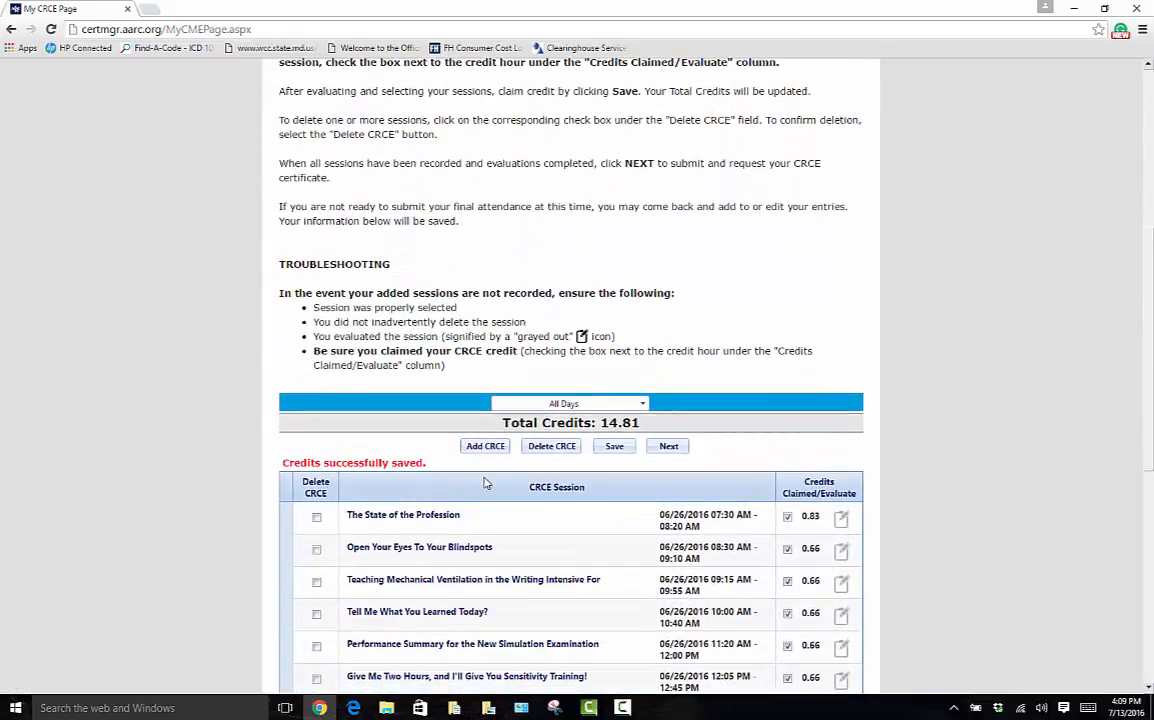
{"action": "scroll", "coordinate": [484, 484], "scroll_direction": "down", "scroll_amount": 7}
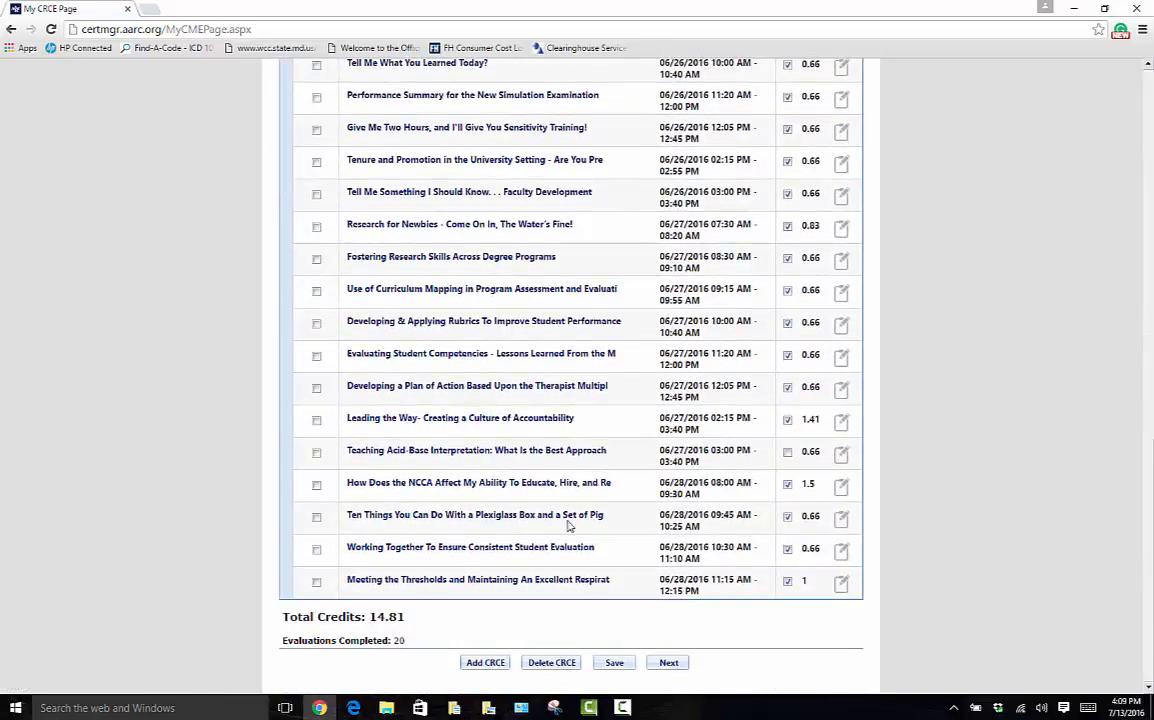
{"action": "left_click", "coordinate": [669, 664]}
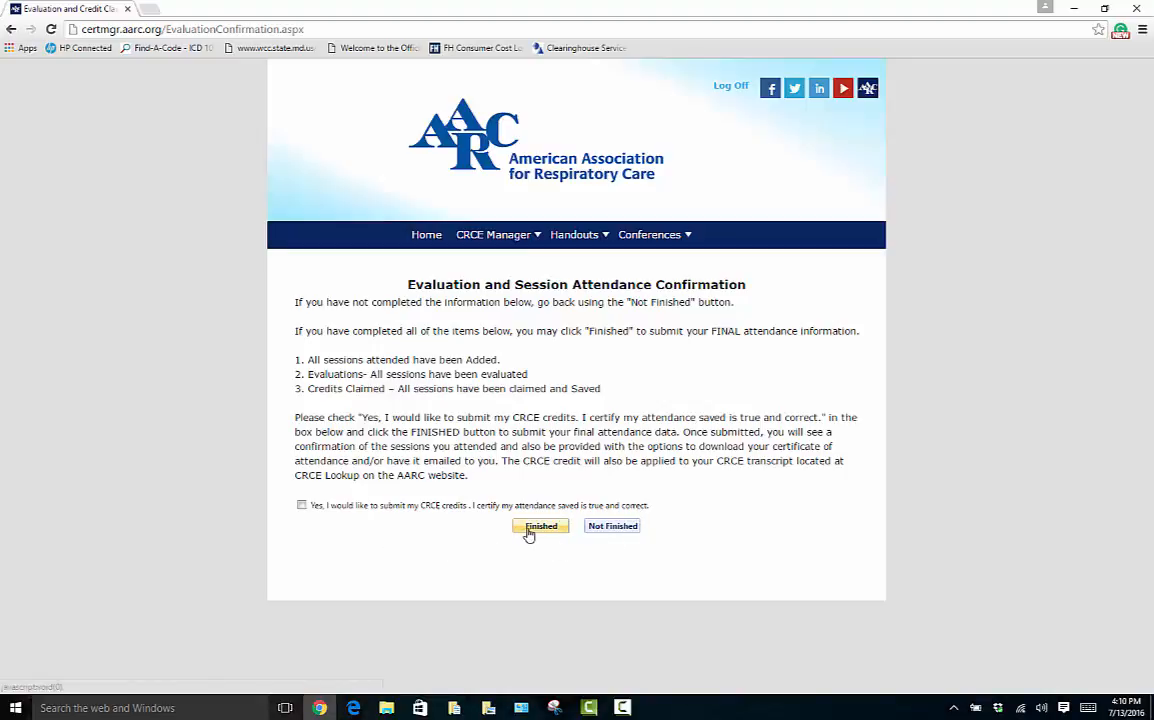
{"action": "left_click", "coordinate": [613, 526]}
{"action": "scroll", "coordinate": [613, 526], "scroll_direction": "down", "scroll_amount": 7}
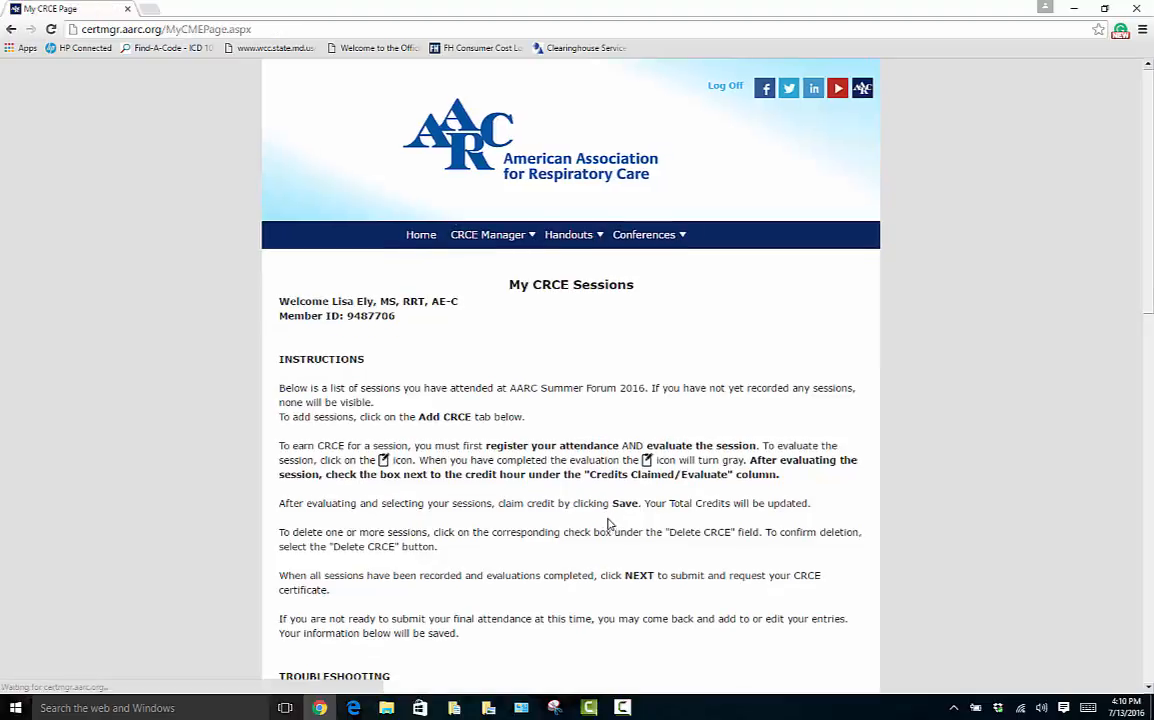
{"action": "scroll", "coordinate": [604, 522], "scroll_direction": "down", "scroll_amount": 3}
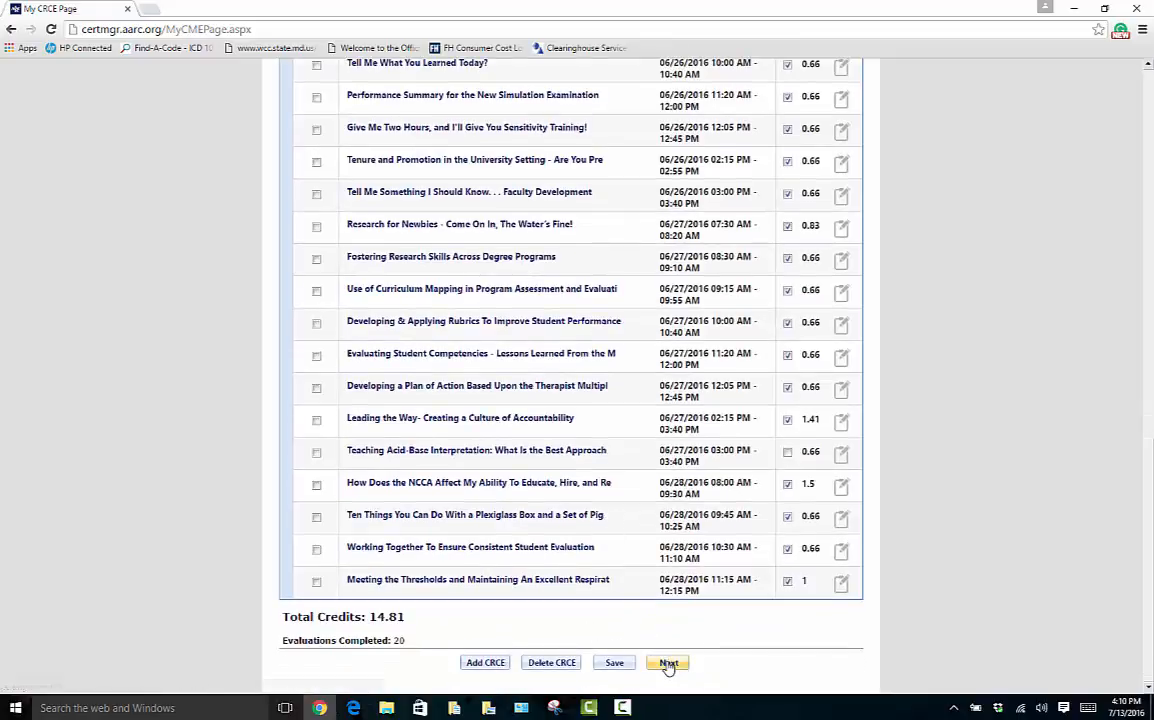
- Certify the attendance as true and correct, submit it, and generate the CRCE certificate
{"action": "left_click", "coordinate": [668, 663]}
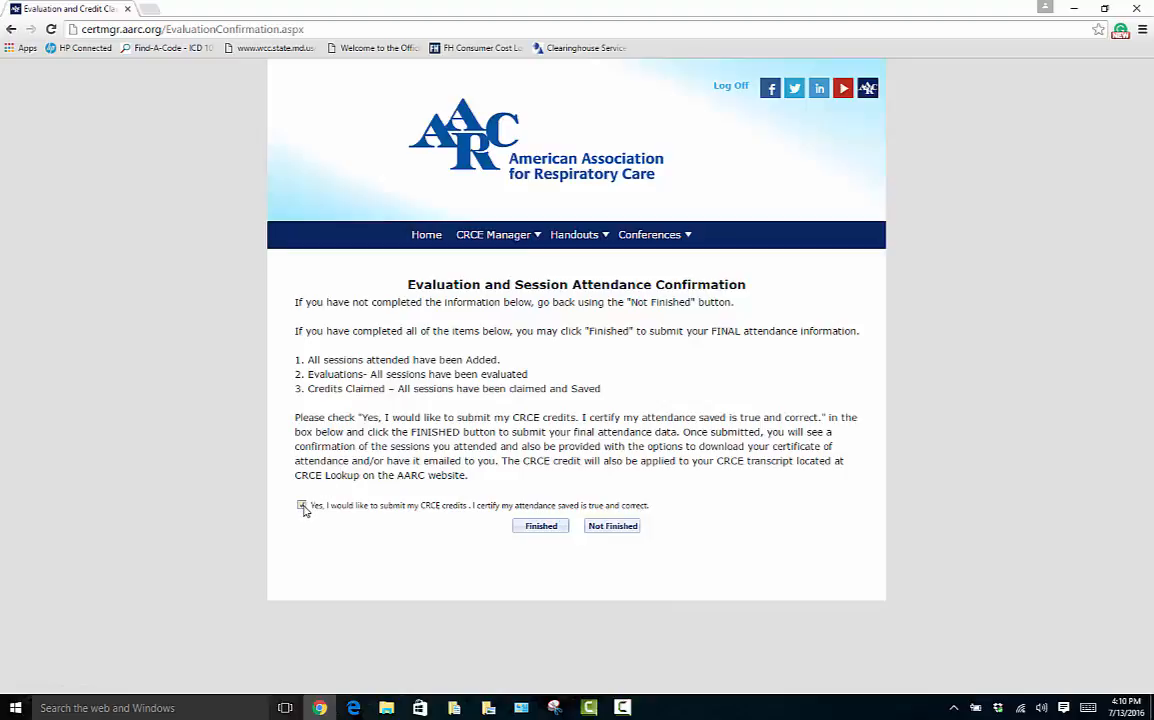
{"action": "left_click", "coordinate": [302, 506]}
{"action": "left_click", "coordinate": [531, 530]}
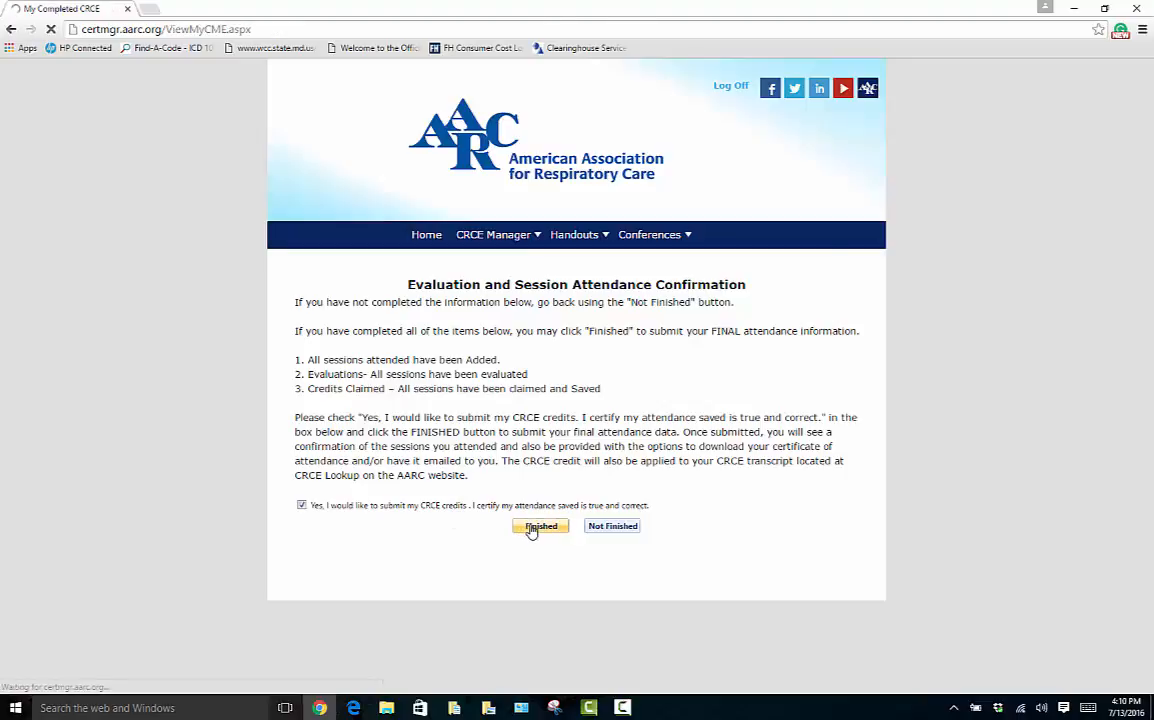
{"action": "left_click", "coordinate": [580, 666]}
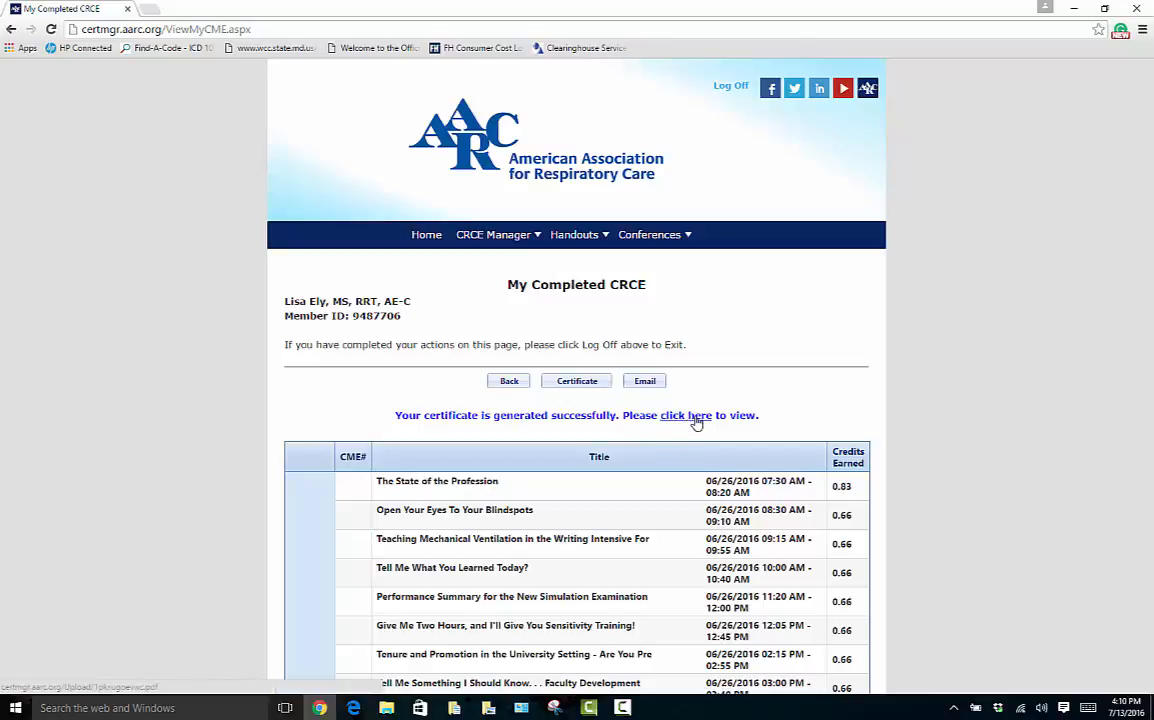
- Open the 14.81-hour certificate PDF, print it, and close the PDF tab
{"action": "left_click", "coordinate": [697, 421]}
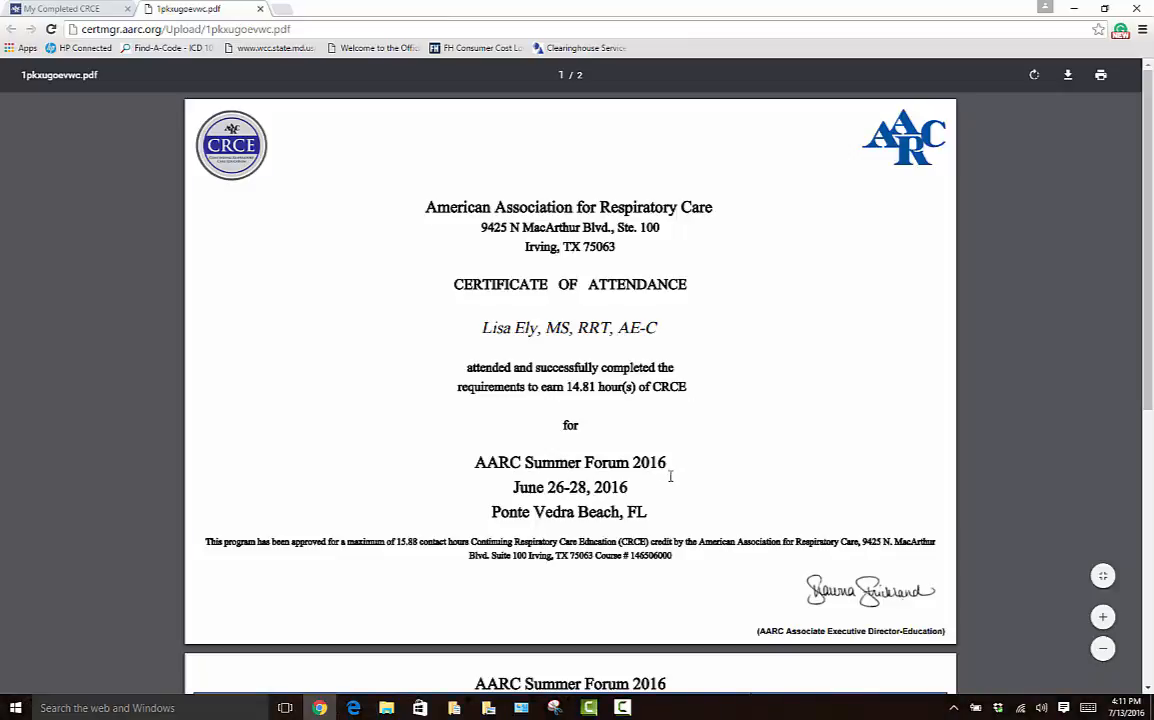
{"action": "left_click", "coordinate": [1102, 77]}
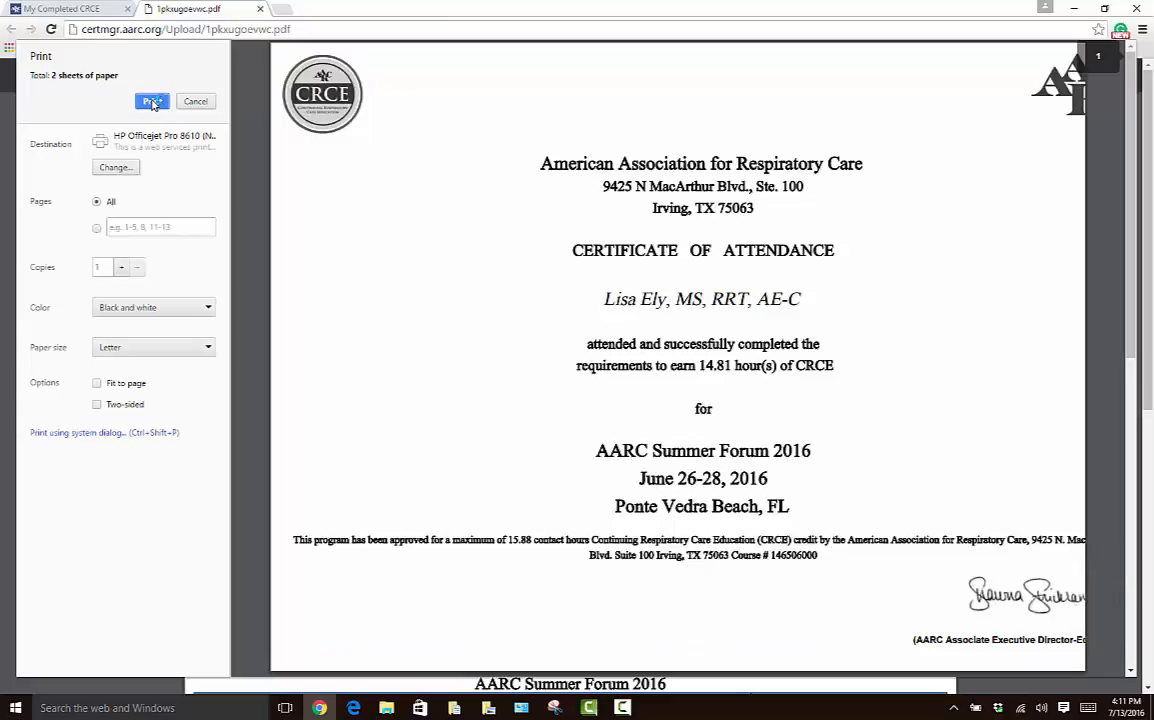
{"action": "left_click", "coordinate": [152, 101]}
{"action": "key", "text": "ctrl+w"}
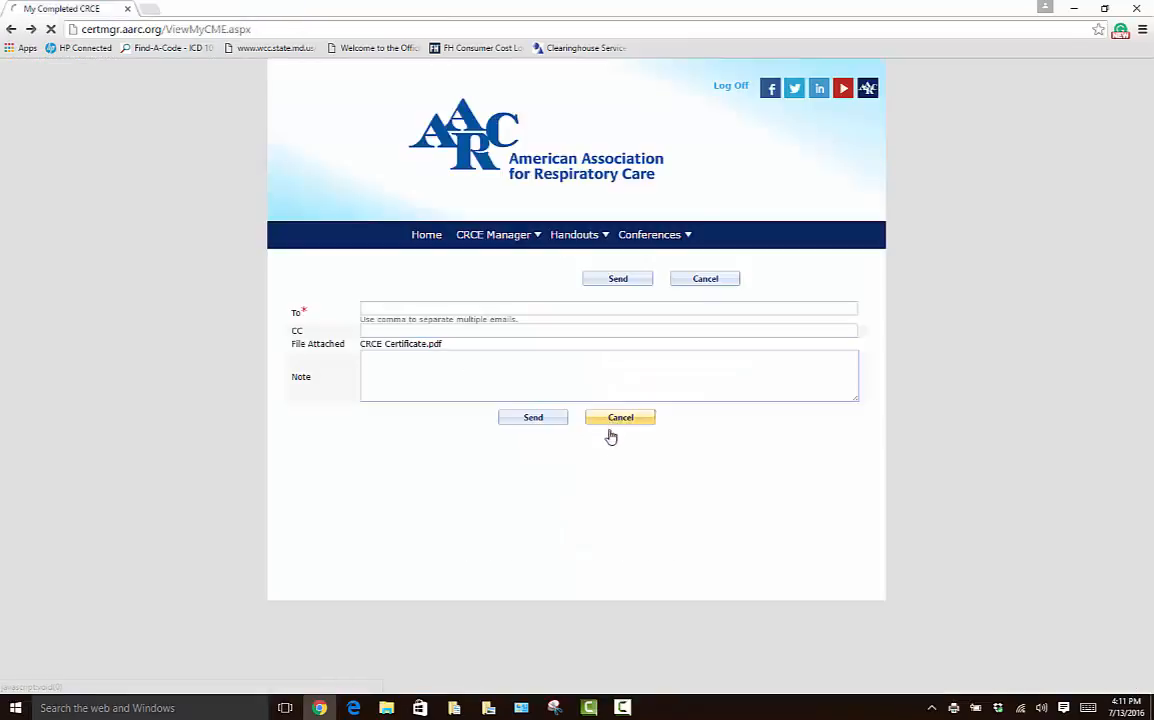
- Cancel the certificate email form and return to the My Completed CRCE page
{"action": "left_click", "coordinate": [612, 425]}
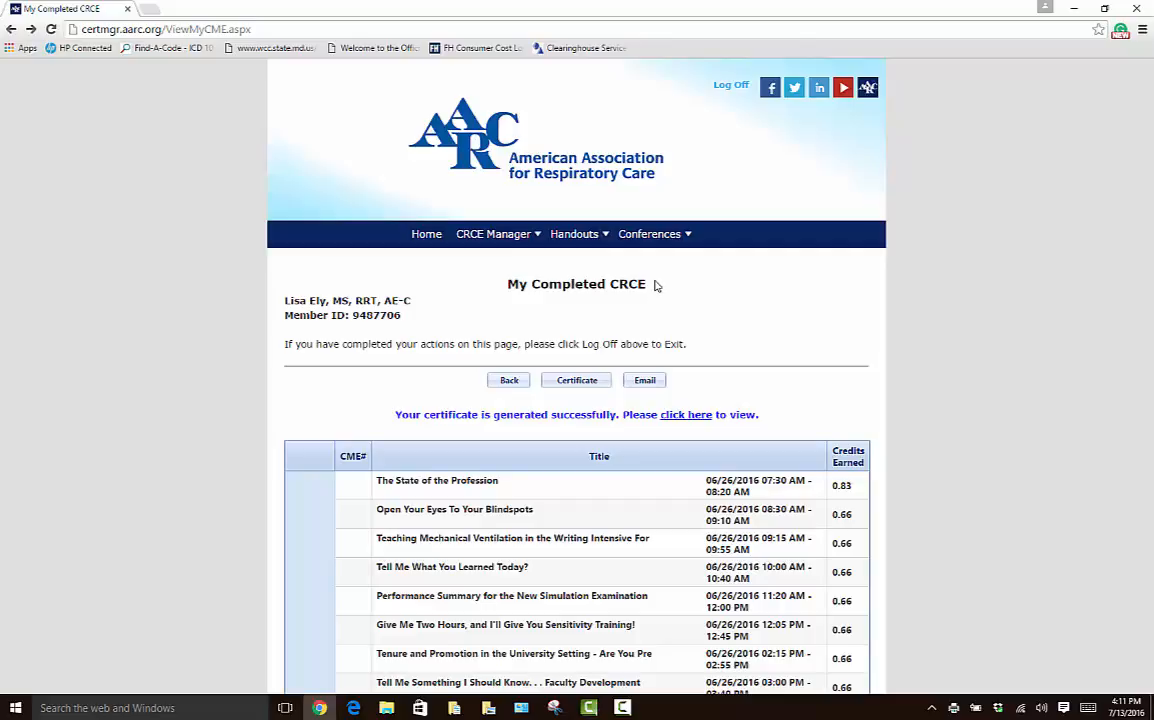
{"action": "mouse_move", "coordinate": [645, 236]}
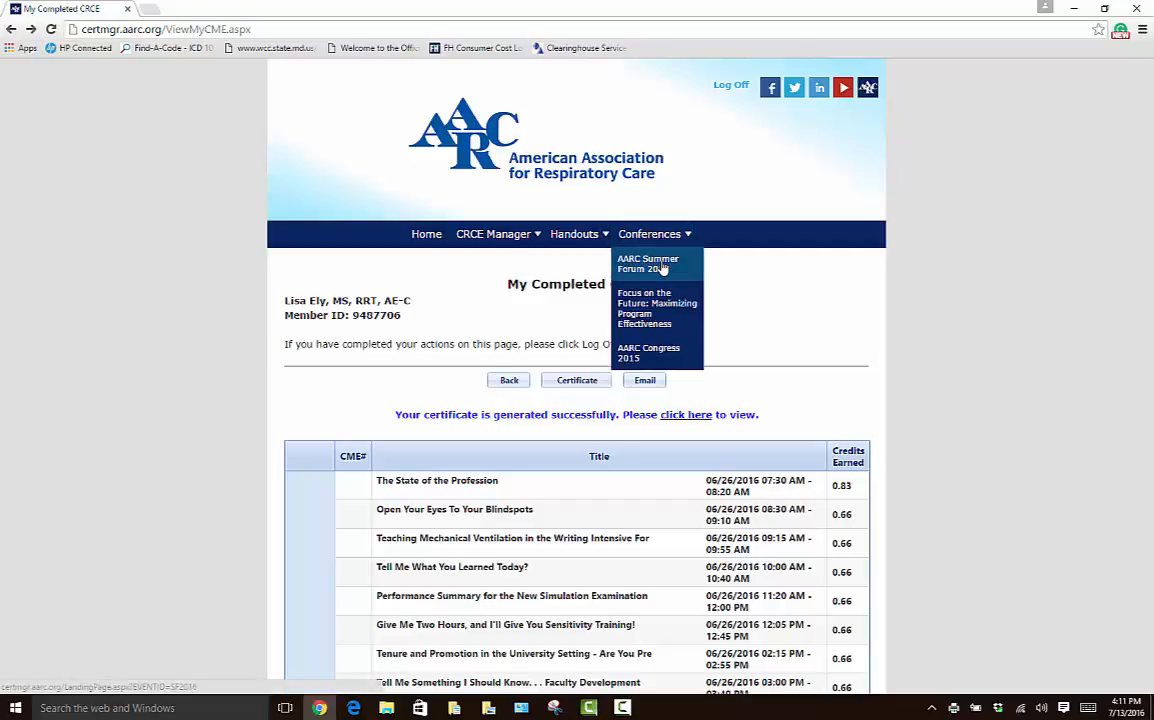